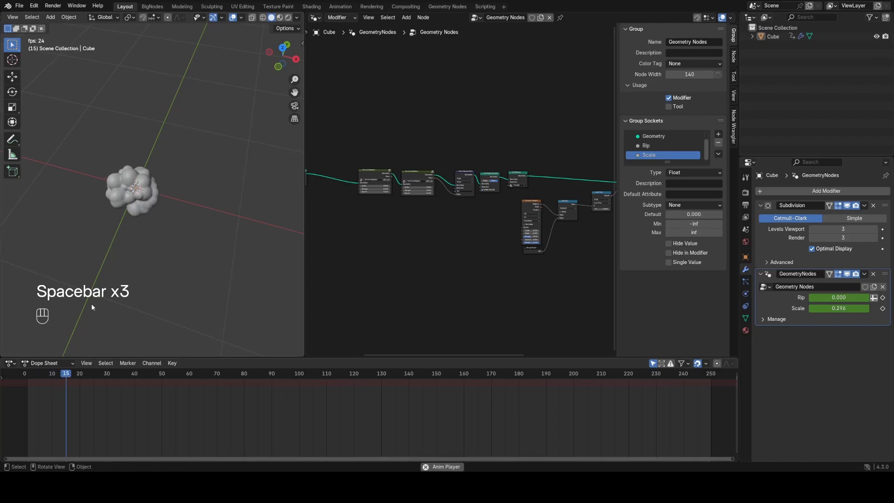
# - Stop the animation playback of the finished fireball and save the file
pyautogui.moveTo(91, 303); pyautogui.dragTo(183, 183, button='middle')
pyautogui.press('space')
pyautogui.hotkey('ctrl', 's')
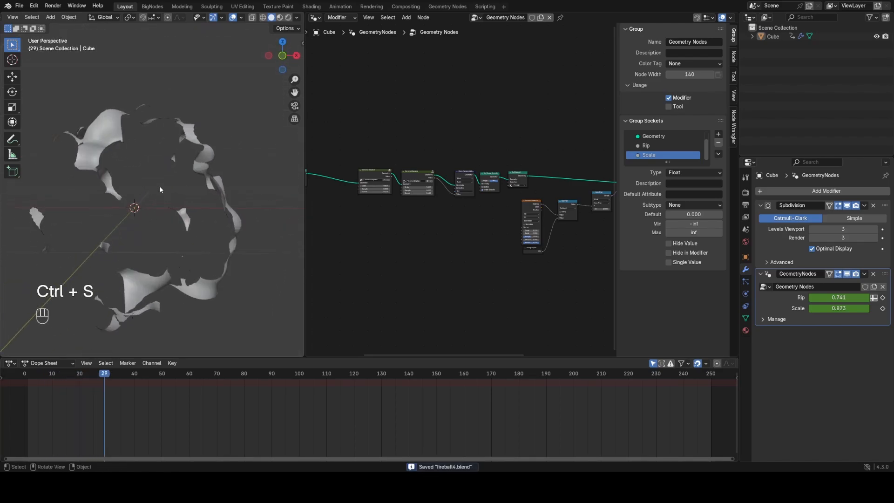
# - Start a new file from the General template
pyautogui.click(19, 6)
pyautogui.moveTo(28, 15)
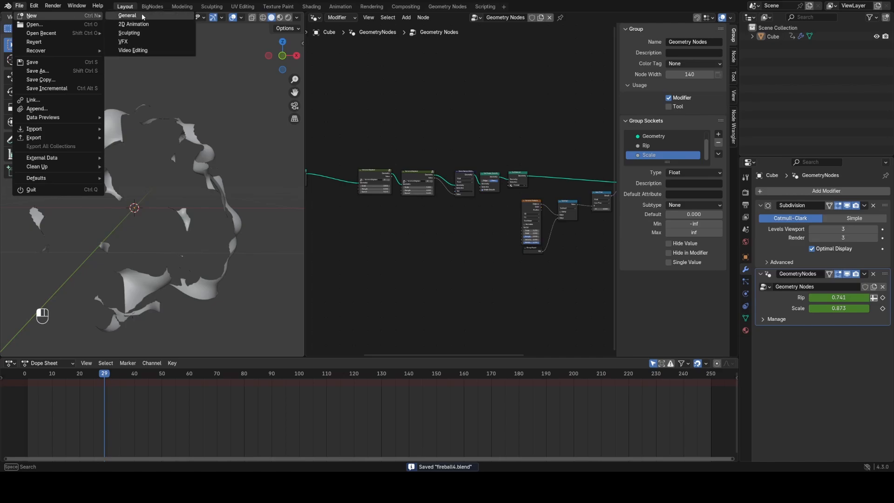
pyautogui.click(126, 16)
# - Add a mesh cube and give it a level 3 Subdivision modifier, with its modifier settings shown
pyautogui.hotkey('shift', 'a')
pyautogui.moveTo(341, 193)
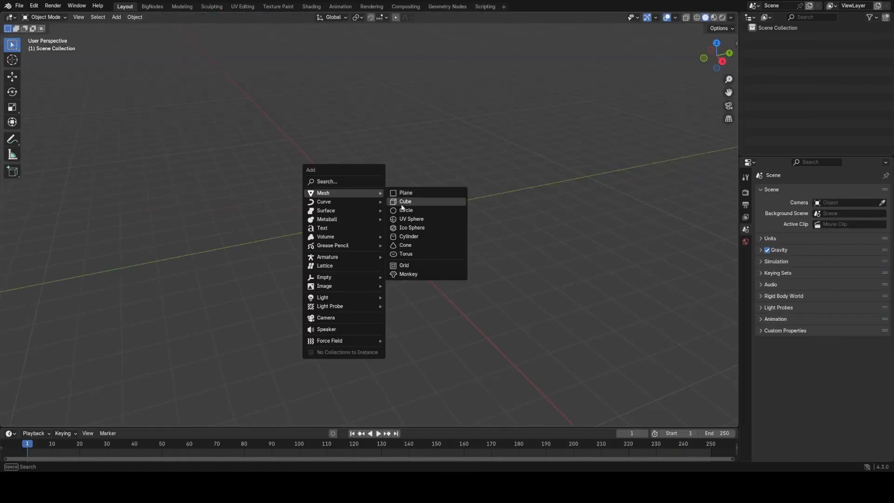
pyautogui.click(400, 201)
pyautogui.moveTo(434, 218)
pyautogui.mouseDown(button='middle')
pyautogui.moveTo(414, 216)
pyautogui.moveTo(448, 212)
pyautogui.mouseUp(button='middle')
pyautogui.scroll(2, 448, 211)
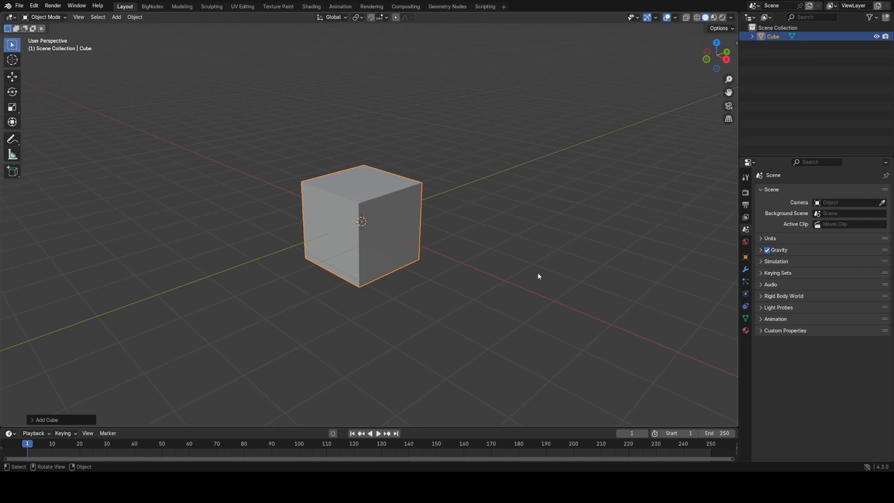
pyautogui.click(746, 268)
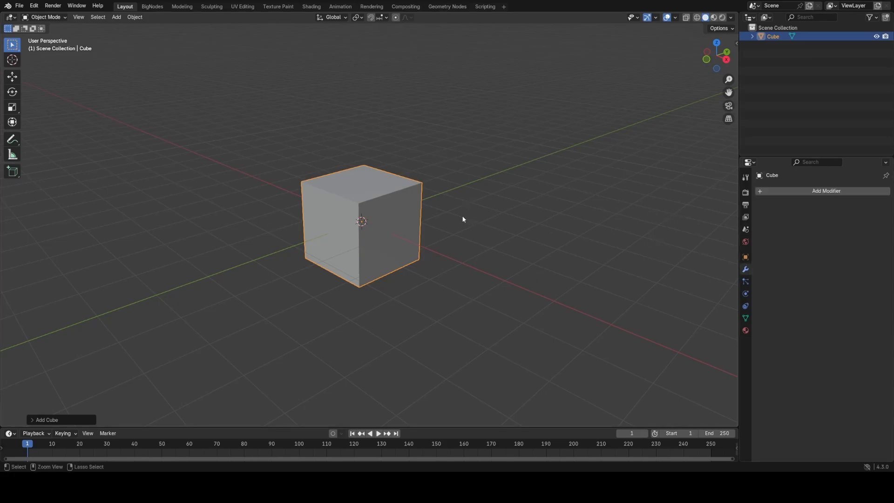
pyautogui.hotkey('ctrl', '3')
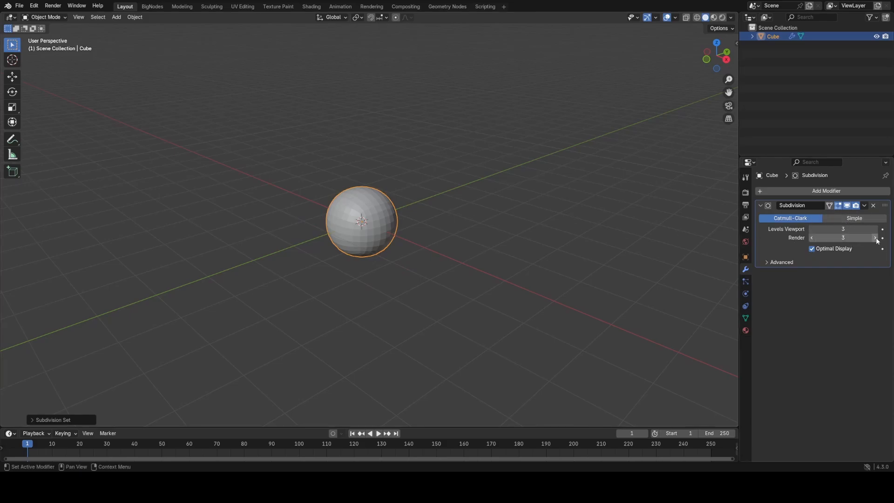
# - Split the 3D viewport, turn the new area into a Geometry Node editor, and create a new node tree on the cube
pyautogui.moveTo(734, 15); pyautogui.dragTo(279, 139)
pyautogui.click(287, 16)
pyautogui.click(319, 87)
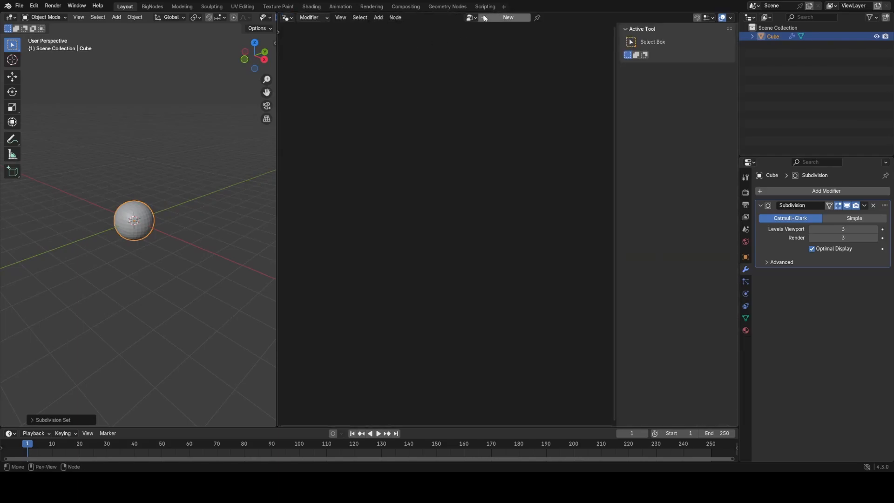
pyautogui.click(512, 18)
pyautogui.press('n')
pyautogui.press('Home')
# - Insert a Subdivision Surface node between Group Input and Group Output and set its level to 3
pyautogui.hotkey('shift', 'a')
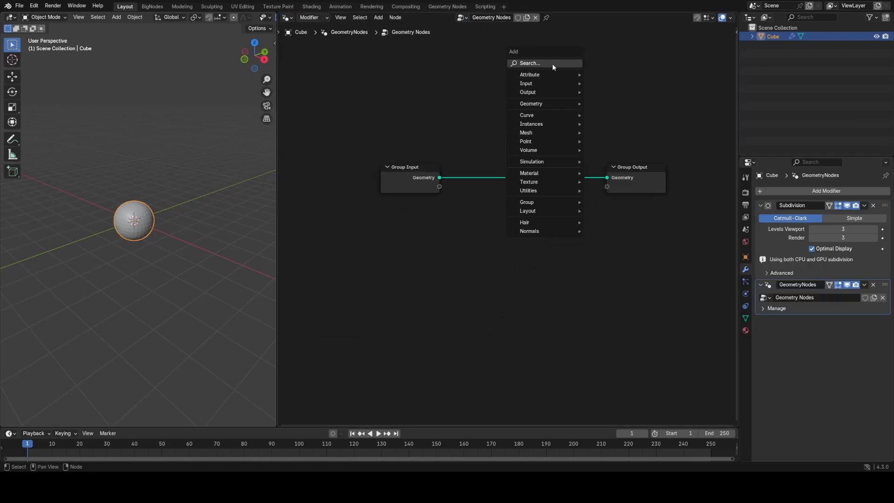
pyautogui.write('su')
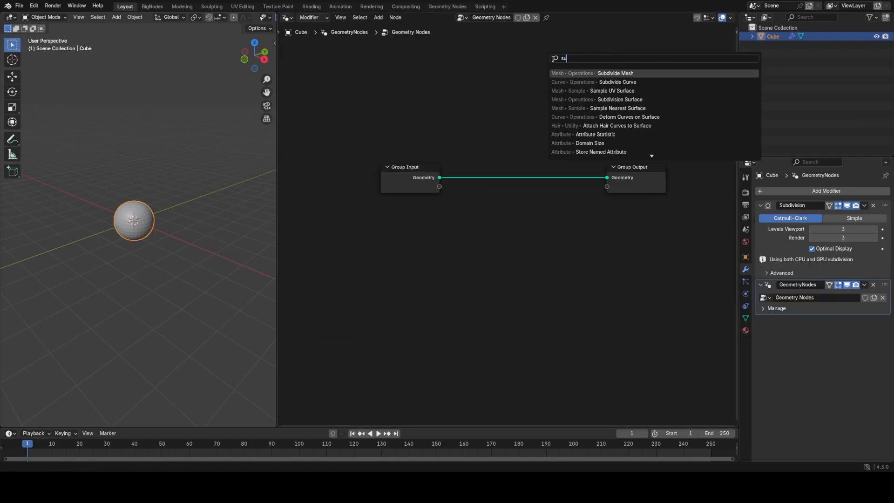
pyautogui.write('bd')
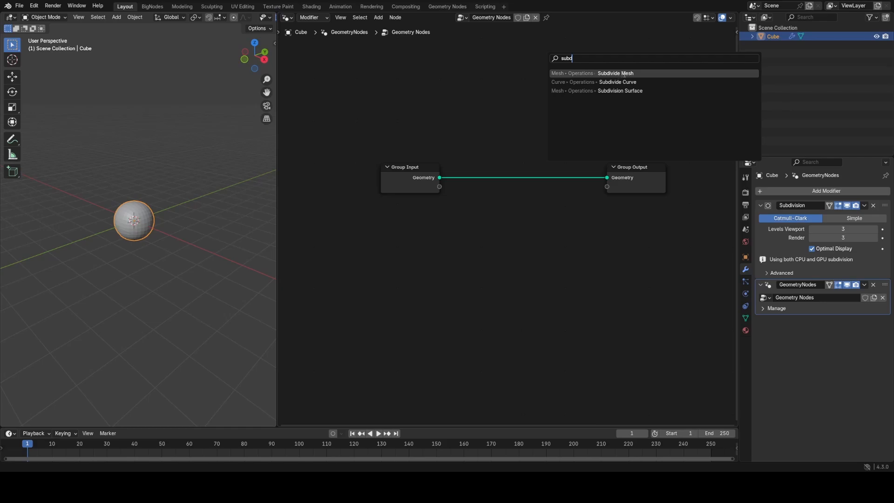
pyautogui.click(621, 90)
pyautogui.click(488, 159)
pyautogui.moveTo(507, 164); pyautogui.dragTo(480, 170)
pyautogui.click(488, 219)
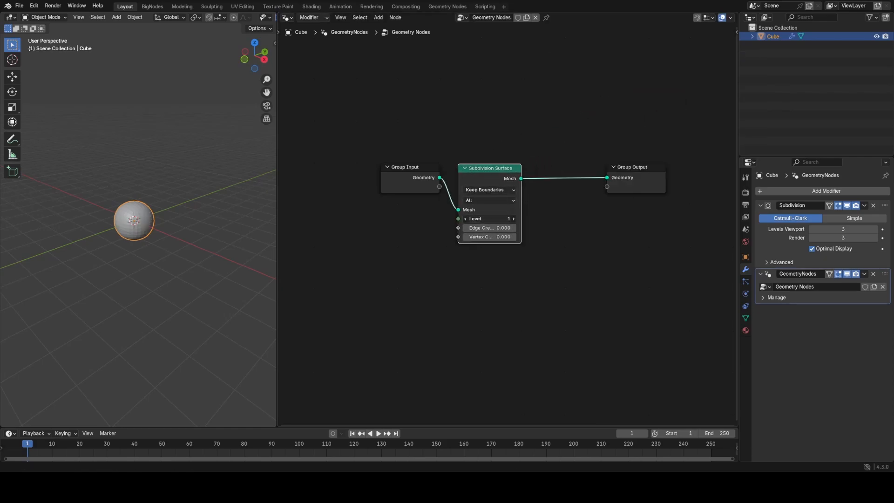
pyautogui.scroll(6, 129, 230)
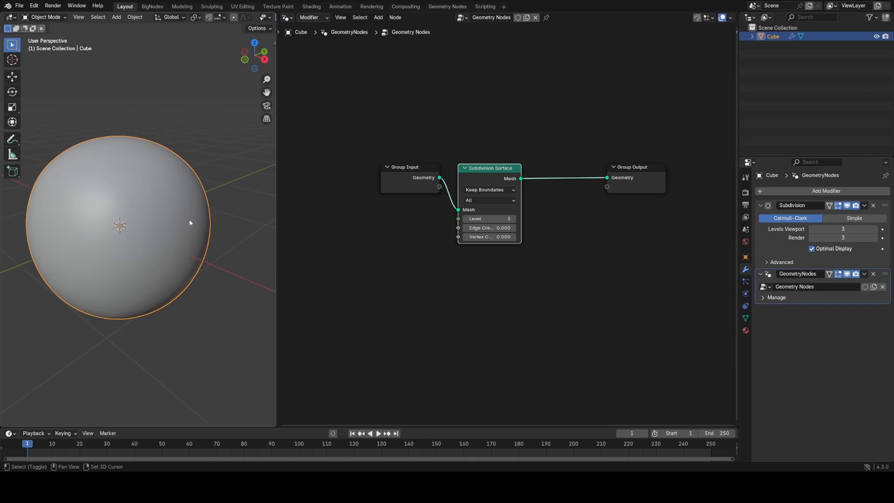
pyautogui.scroll(-3, 247, 21)
# - Insert a Set Position node before Group Output and move Group Input and Subdivision Surface away from it to make room
pyautogui.hotkey('shift', 'a')
pyautogui.click(549, 253)
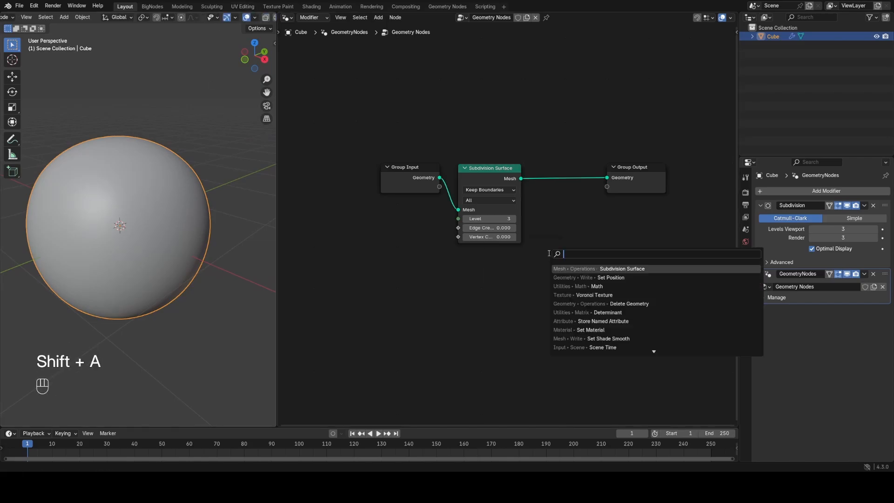
pyautogui.write('set')
pyautogui.click(591, 276)
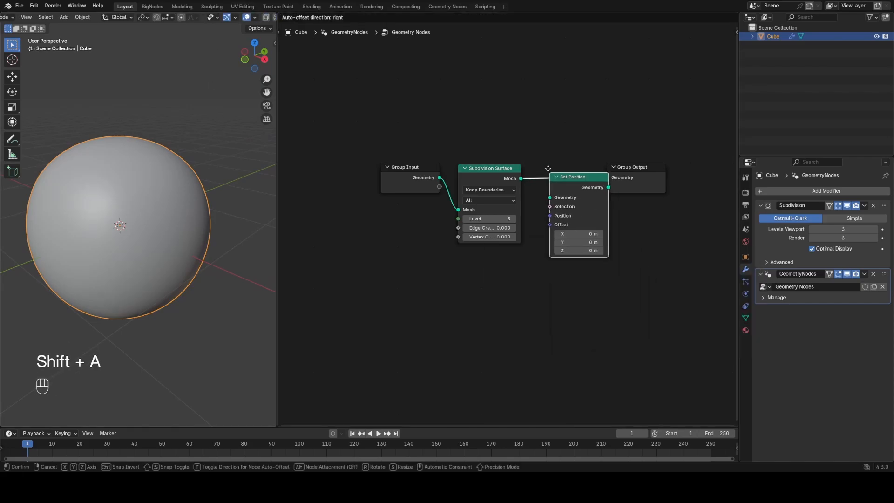
pyautogui.click(591, 153)
pyautogui.moveTo(349, 114); pyautogui.dragTo(516, 239)
pyautogui.press('g')
pyautogui.click(388, 237)
pyautogui.moveTo(400, 238); pyautogui.dragTo(485, 161, button='middle')
# - Add a Normal node below Subdivision Surface and connect it to the Offset of Set Position
pyautogui.hotkey('shift', 'a')
pyautogui.click(508, 181)
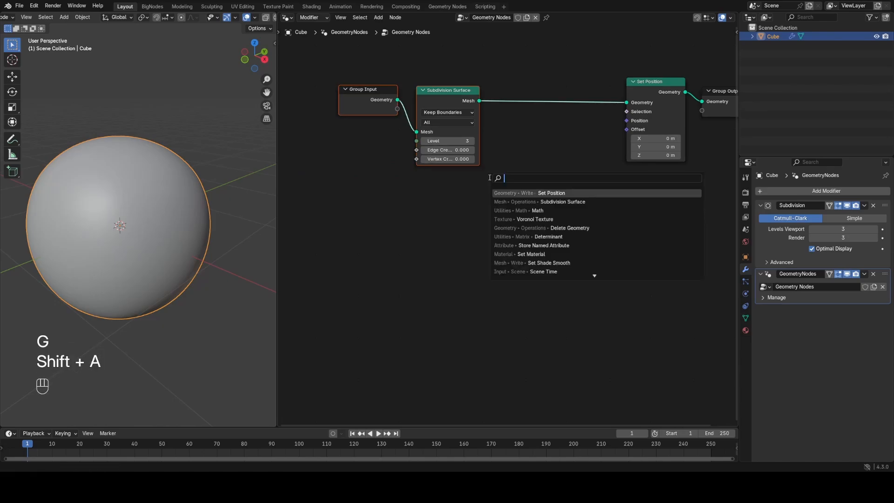
pyautogui.write('n')
pyautogui.click(535, 202)
pyautogui.click(466, 217)
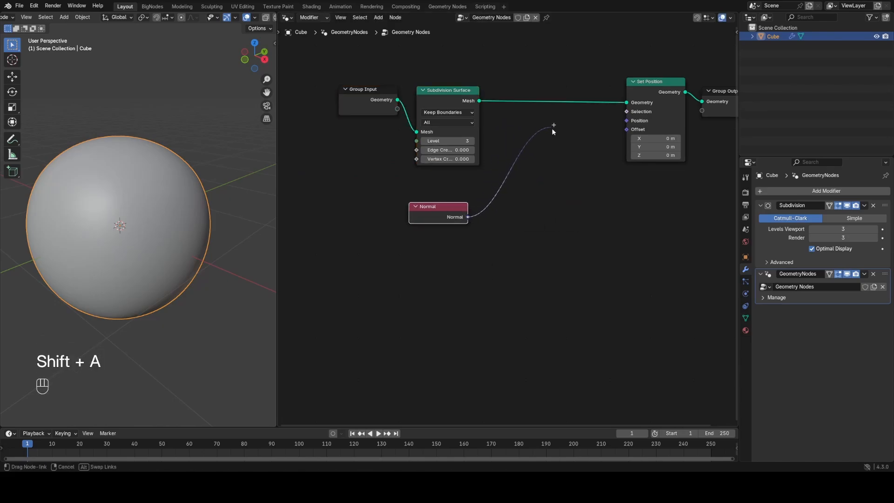
pyautogui.moveTo(624, 129); pyautogui.dragTo(626, 130)
pyautogui.scroll(-2, 146, 203)
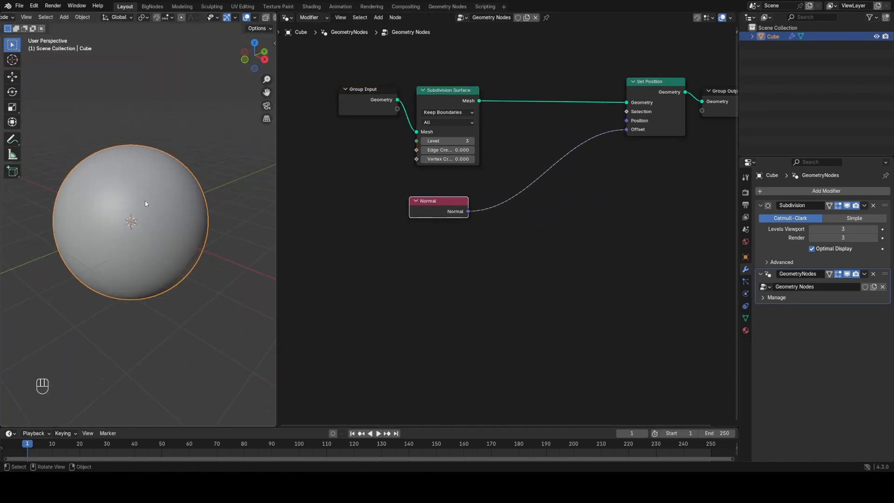
# - Insert a Vector Math node set to Scale between Normal and the Offset input, with a scale of 0.93
pyautogui.hotkey('shift', 'a')
pyautogui.write('add')
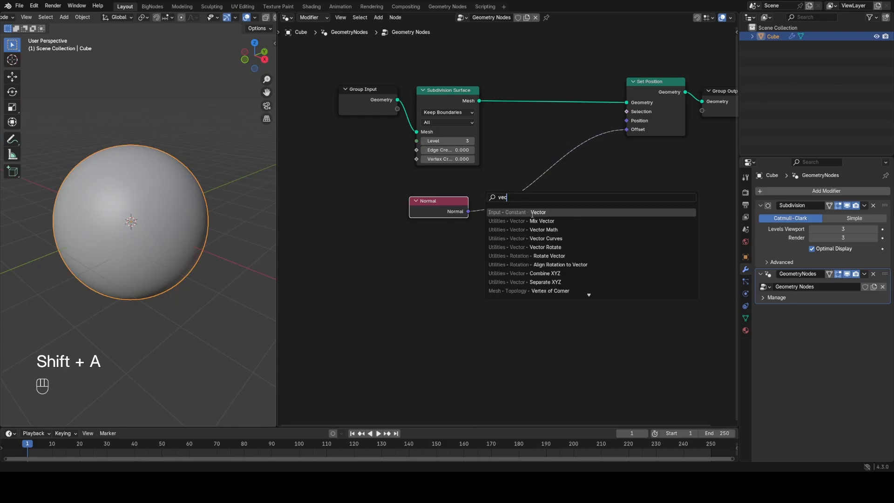
pyautogui.click(534, 224)
pyautogui.click(495, 182)
pyautogui.click(526, 209)
pyautogui.click(513, 356)
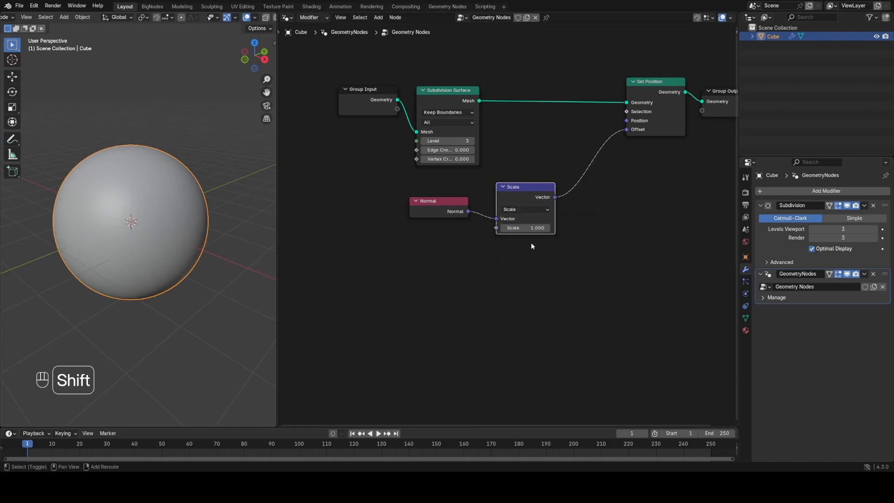
pyautogui.moveTo(523, 228)
pyautogui.keyDown('shift'); pyautogui.mouseDown()
pyautogui.moveTo(499, 228)
pyautogui.moveTo(520, 228)
pyautogui.mouseUp(); pyautogui.keyUp('shift')
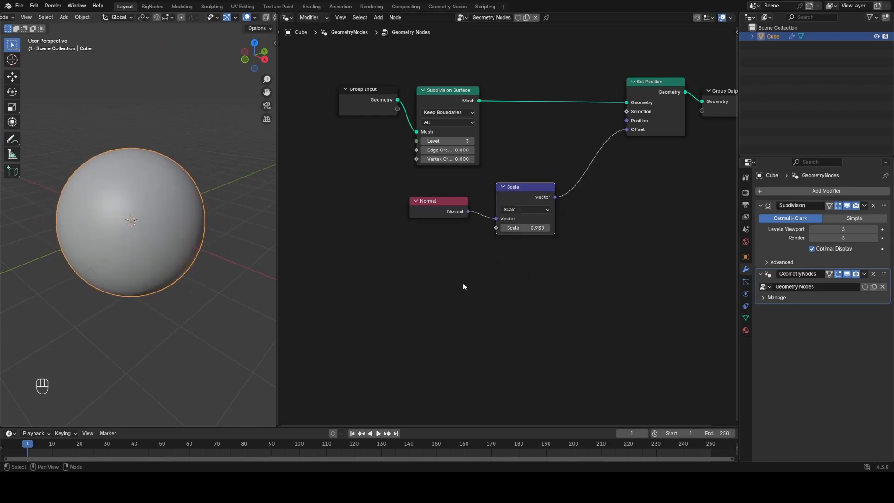
# - Add a Voronoi Texture node whose Distance output drives the Scale input of the vector Scale node
pyautogui.moveTo(501, 250); pyautogui.dragTo(565, 204, button='middle')
pyautogui.scroll(3, 566, 204)
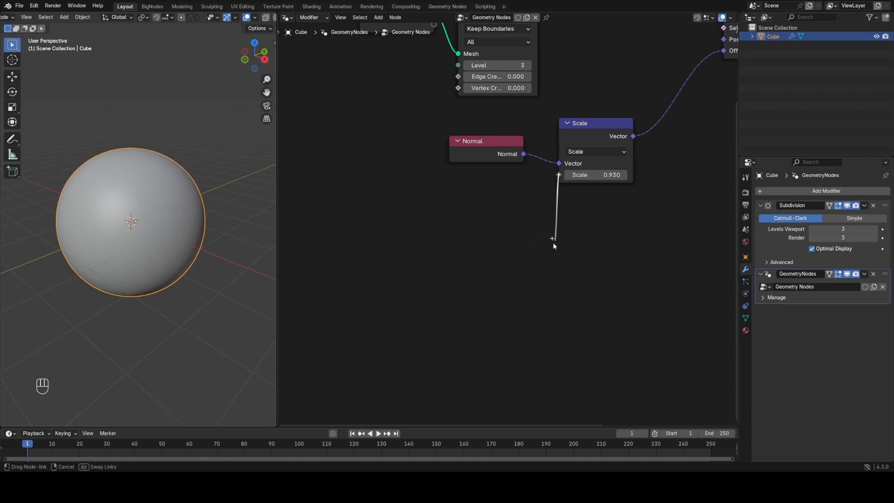
pyautogui.moveTo(554, 245); pyautogui.dragTo(459, 250)
pyautogui.write('vor')
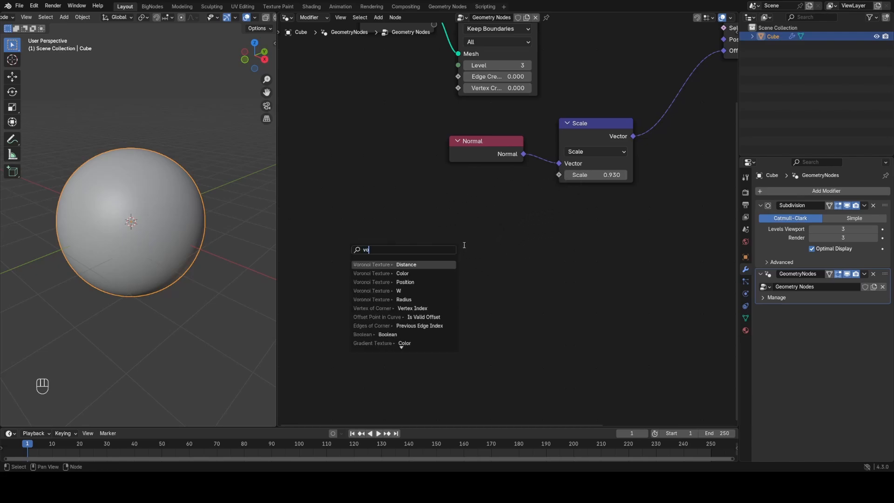
pyautogui.click(415, 266)
pyautogui.moveTo(578, 176); pyautogui.dragTo(473, 199, button='middle')
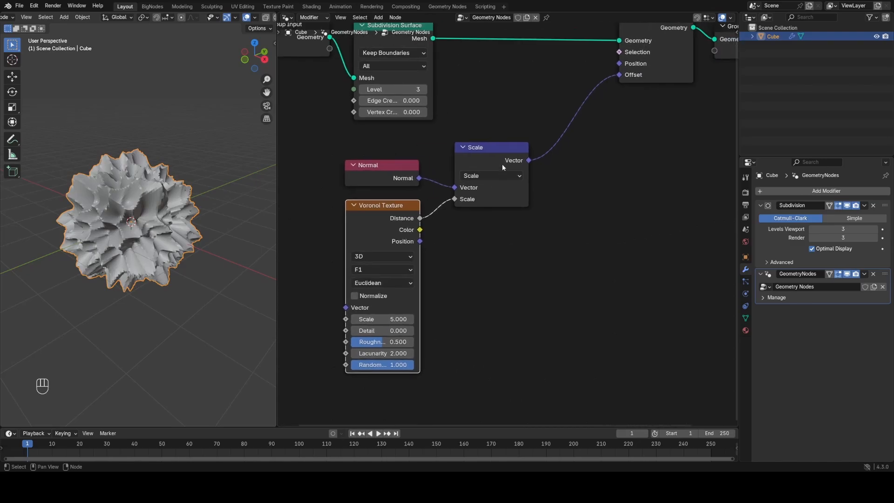
# - Move the Voronoi Texture node farther from the Scale node to leave room for math nodes between them
pyautogui.moveTo(502, 164); pyautogui.dragTo(492, 176)
pyautogui.moveTo(427, 234); pyautogui.dragTo(556, 198, button='middle')
pyautogui.moveTo(508, 184); pyautogui.dragTo(381, 213)
pyautogui.scroll(-6, 507, 224)
pyautogui.scroll(2, 462, 240)
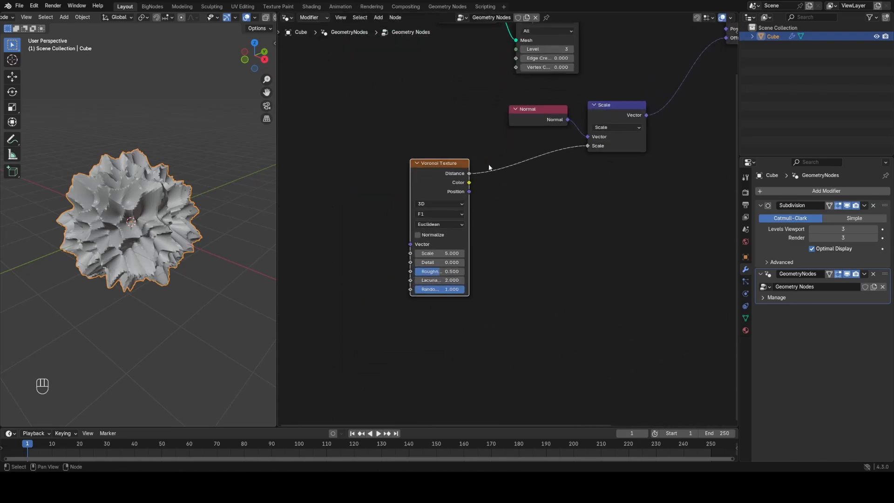
pyautogui.moveTo(440, 176); pyautogui.dragTo(370, 144)
# - Insert a Math node set to Multiply by -1 between the Voronoi Distance output and the Scale node
pyautogui.hotkey('shift', 'a')
pyautogui.write('ma')
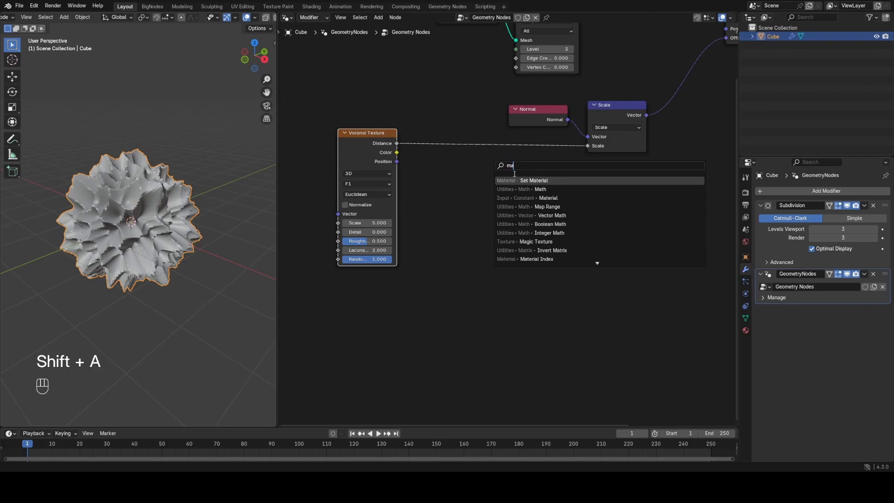
pyautogui.click(524, 189)
pyautogui.click(445, 158)
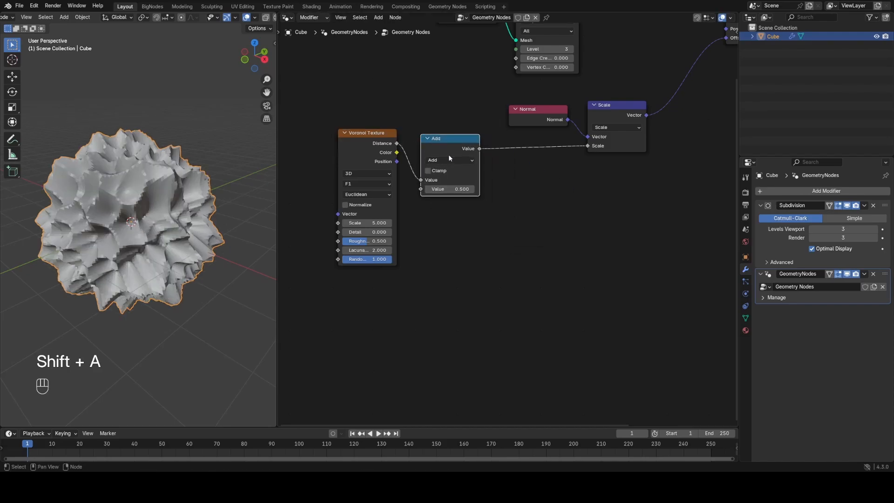
pyautogui.click(449, 160)
pyautogui.click(447, 179)
pyautogui.keyDown('ctrl'); pyautogui.moveTo(450, 189); pyautogui.dragTo(417, 189); pyautogui.keyUp('ctrl')
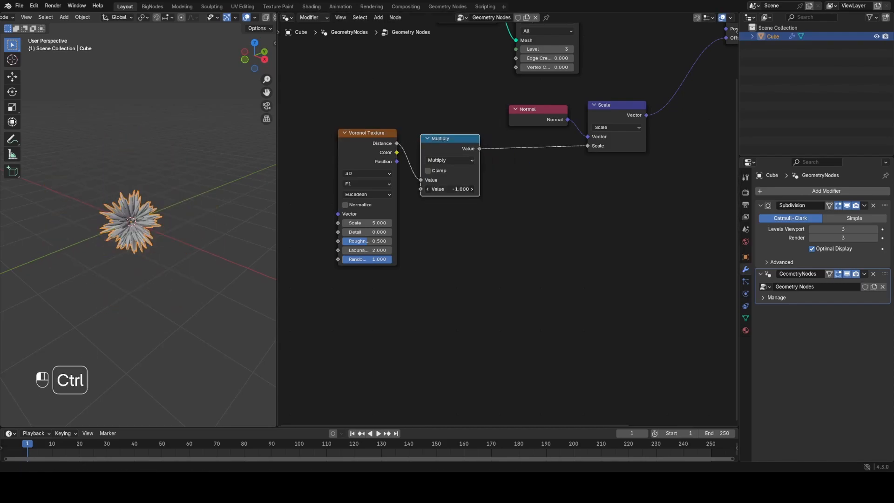
pyautogui.moveTo(450, 145); pyautogui.dragTo(534, 154)
pyautogui.scroll(3, 178, 227)
pyautogui.moveTo(178, 227); pyautogui.dragTo(180, 178, button='middle')
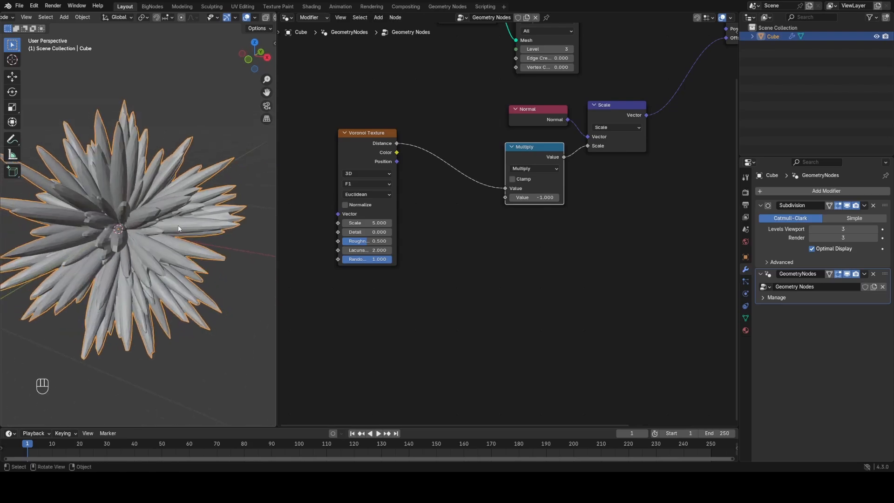
# - Move the Multiply node back beside the Voronoi Texture, insert a duplicate after it, and set the duplicate's value to 0.2
pyautogui.moveTo(528, 154); pyautogui.dragTo(446, 152)
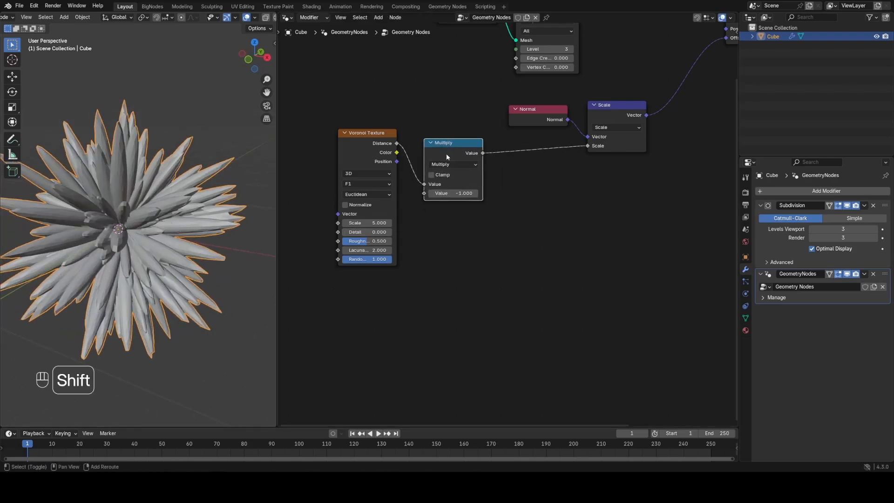
pyautogui.hotkey('shift', 'd')
pyautogui.click(535, 206)
pyautogui.moveTo(534, 204)
pyautogui.mouseDown()
pyautogui.moveTo(520, 193)
pyautogui.moveTo(536, 193)
pyautogui.mouseUp()
pyautogui.doubleClick(529, 194)
pyautogui.write('1')
pyautogui.press('Return')
pyautogui.click(550, 193)
pyautogui.scroll(-2, 190, 200)
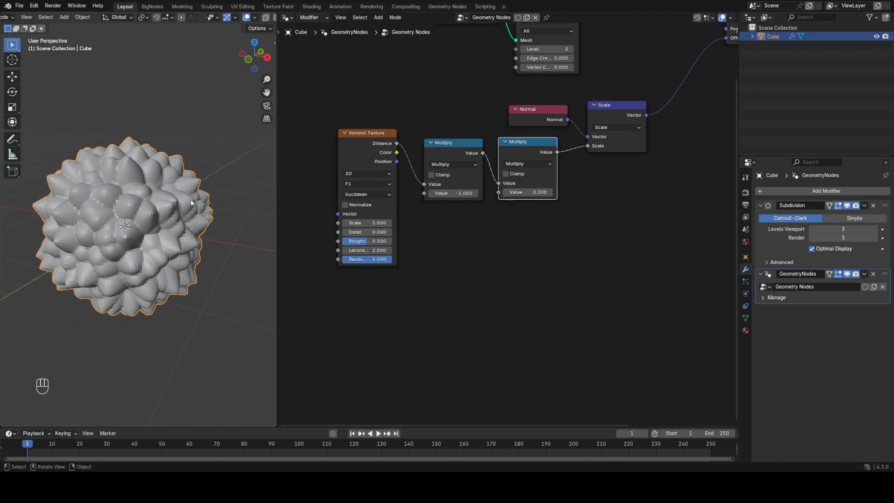
# - Insert a duplicated Math node set to Power with exponent 2 between the Voronoi Texture and the first Multiply node
pyautogui.moveTo(350, 202); pyautogui.dragTo(456, 215, button='middle')
pyautogui.scroll(1, 144, 201)
pyautogui.moveTo(140, 201)
pyautogui.mouseDown(button='middle')
pyautogui.moveTo(178, 199)
pyautogui.moveTo(144, 209)
pyautogui.mouseUp(button='middle')
pyautogui.scroll(3, 144, 208)
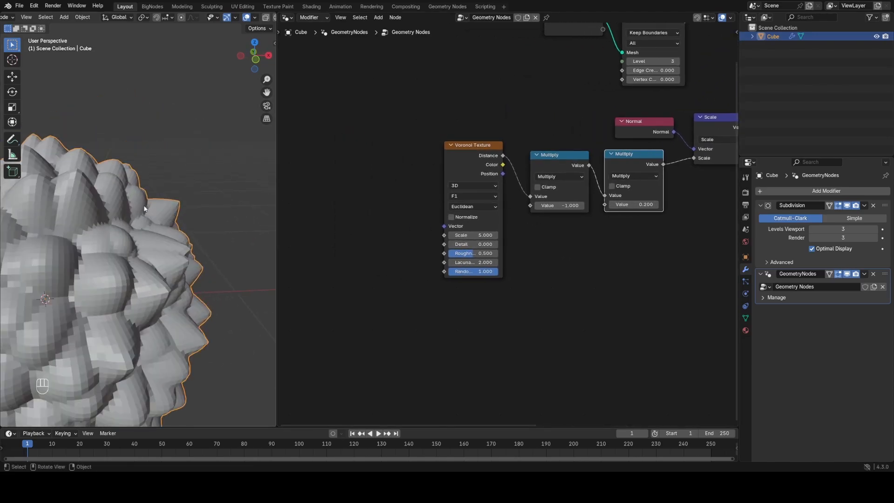
pyautogui.moveTo(635, 190); pyautogui.dragTo(663, 196, button='middle')
pyautogui.hotkey('shift', 'd')
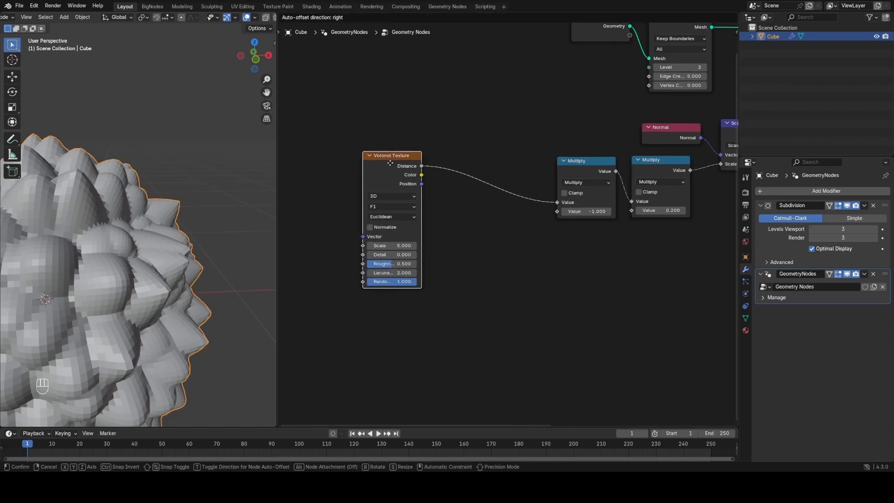
pyautogui.click(469, 184)
pyautogui.click(486, 170)
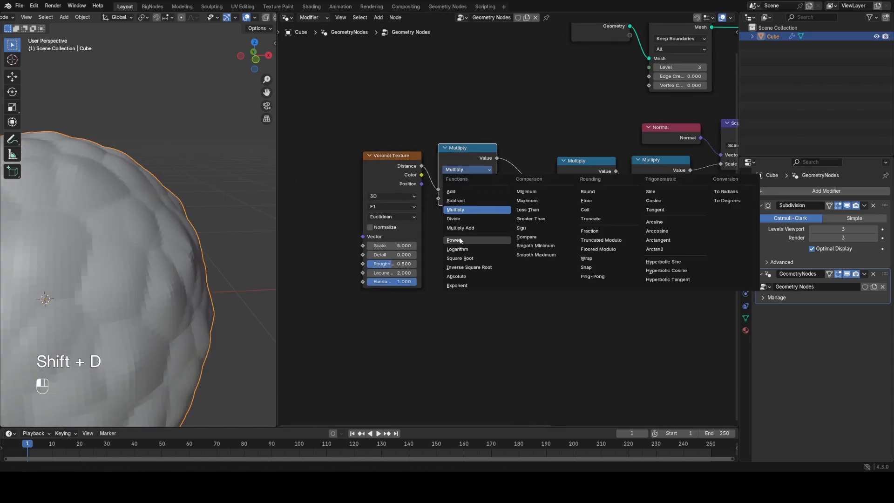
pyautogui.click(471, 213)
pyautogui.write('2')
pyautogui.press('Return')
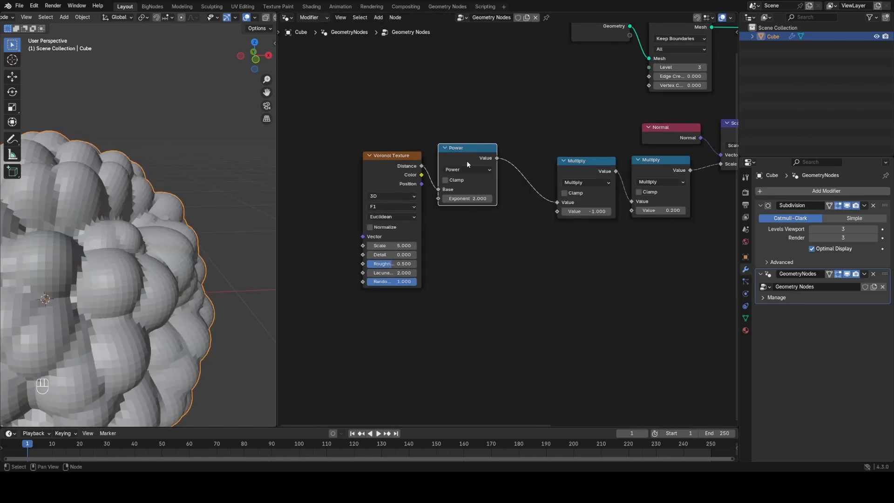
pyautogui.moveTo(466, 161); pyautogui.dragTo(501, 186)
pyautogui.scroll(-2, 99, 174)
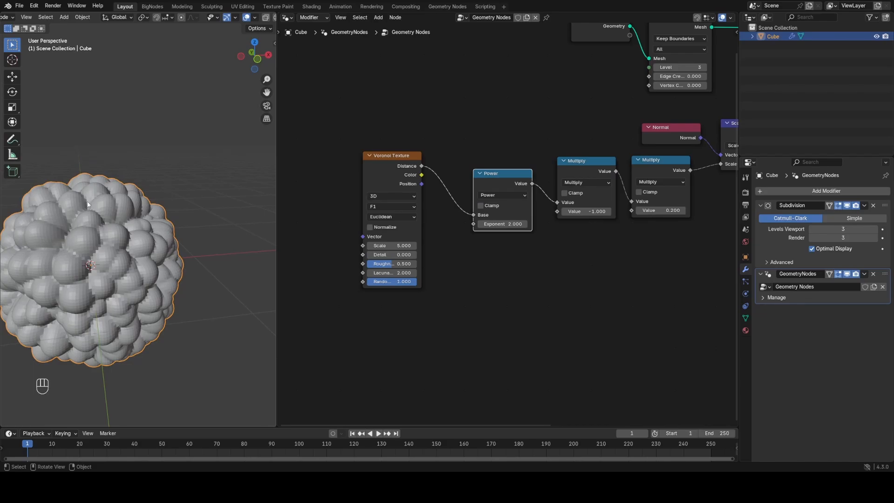
# - Add a Position node and connect it to the Voronoi Texture's Vector input
pyautogui.moveTo(87, 204); pyautogui.dragTo(159, 204, button='middle')
pyautogui.keyDown('shift'); pyautogui.moveTo(160, 204); pyautogui.dragTo(242, 210, button='middle'); pyautogui.keyUp('shift')
pyautogui.moveTo(307, 233); pyautogui.dragTo(284, 230, button='middle')
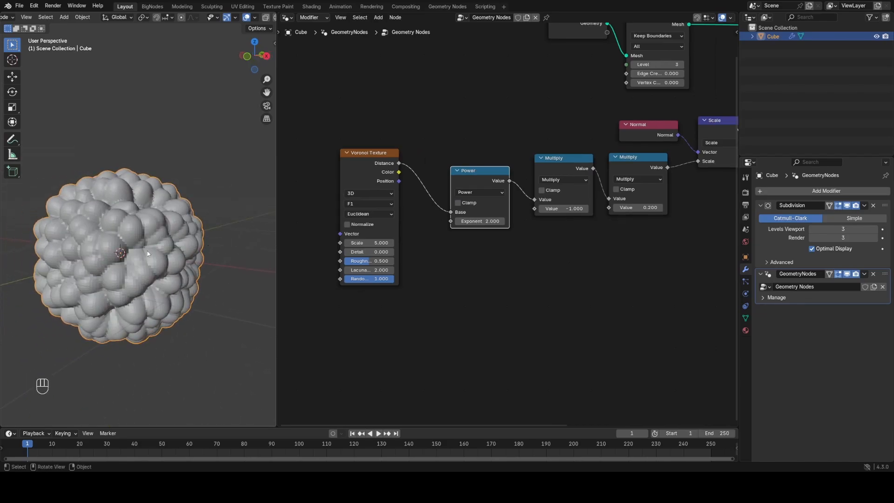
pyautogui.moveTo(441, 247); pyautogui.dragTo(637, 245, button='middle')
pyautogui.scroll(2, 558, 233)
pyautogui.moveTo(448, 229); pyautogui.dragTo(449, 229)
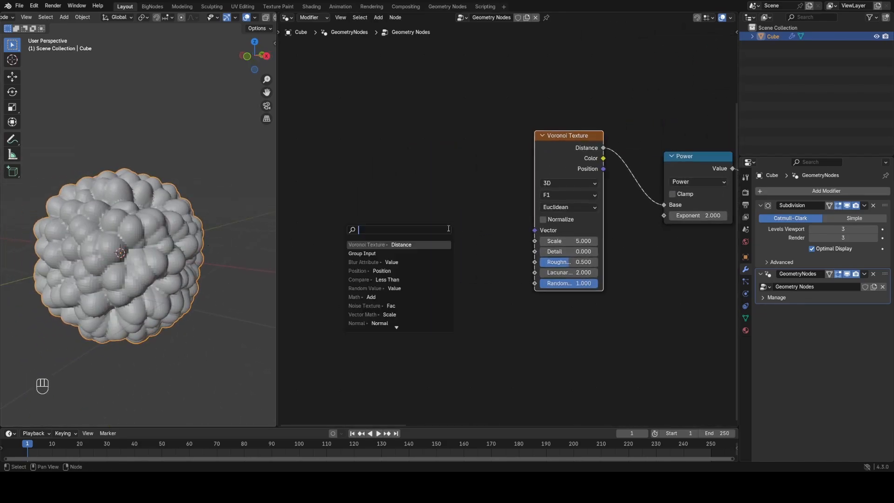
pyautogui.write('po')
pyautogui.click(401, 253)
pyautogui.click(330, 247)
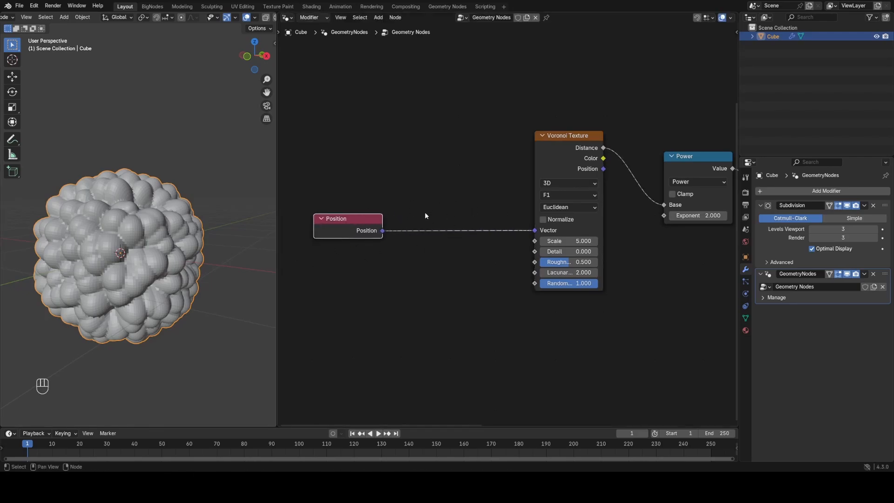
pyautogui.moveTo(547, 148)
pyautogui.mouseDown()
pyautogui.moveTo(563, 164)
pyautogui.moveTo(525, 146)
pyautogui.moveTo(550, 149)
pyautogui.mouseUp()
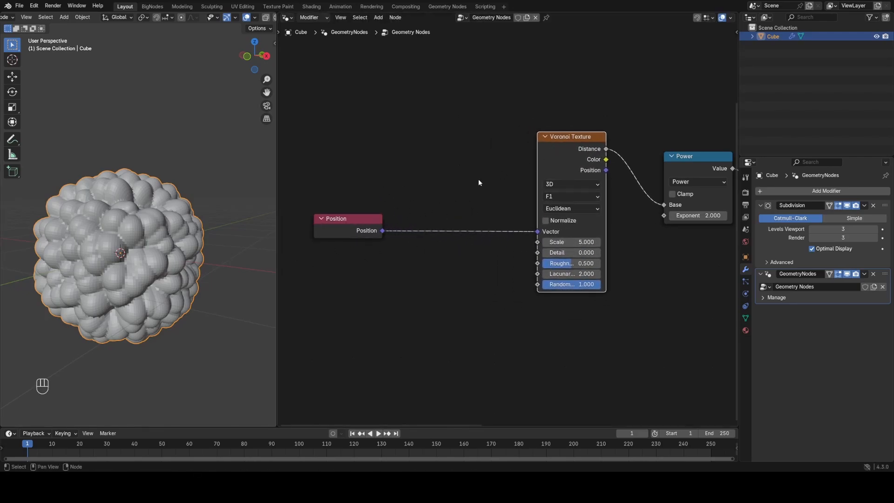
# - Insert a Vector Math node set to Subtract between the Position node and the Voronoi Texture
pyautogui.moveTo(367, 228); pyautogui.dragTo(506, 210, button='middle')
pyautogui.moveTo(505, 211); pyautogui.dragTo(418, 210)
pyautogui.hotkey('shift', 'a')
pyautogui.click(498, 209)
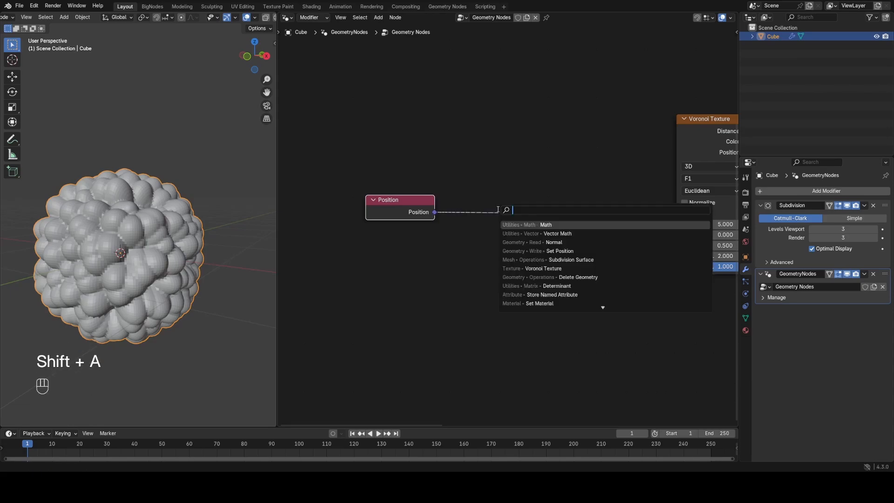
pyautogui.write('vec')
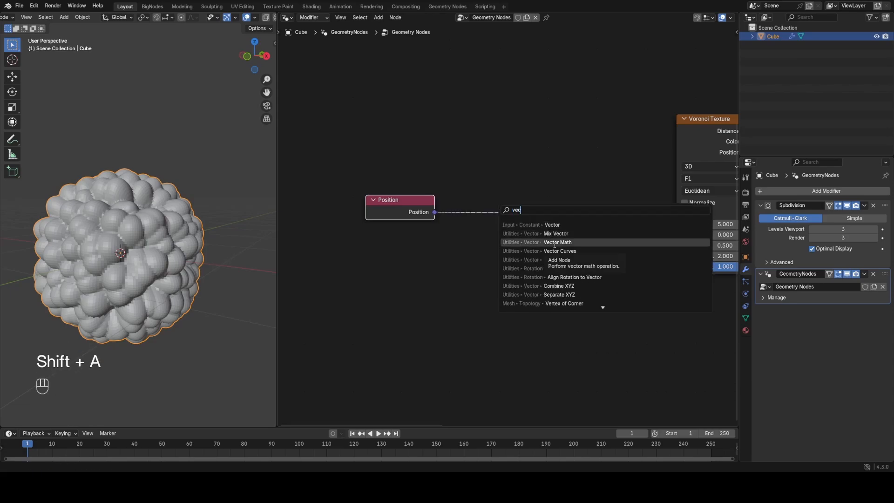
pyautogui.click(555, 242)
pyautogui.click(500, 236)
pyautogui.click(503, 272)
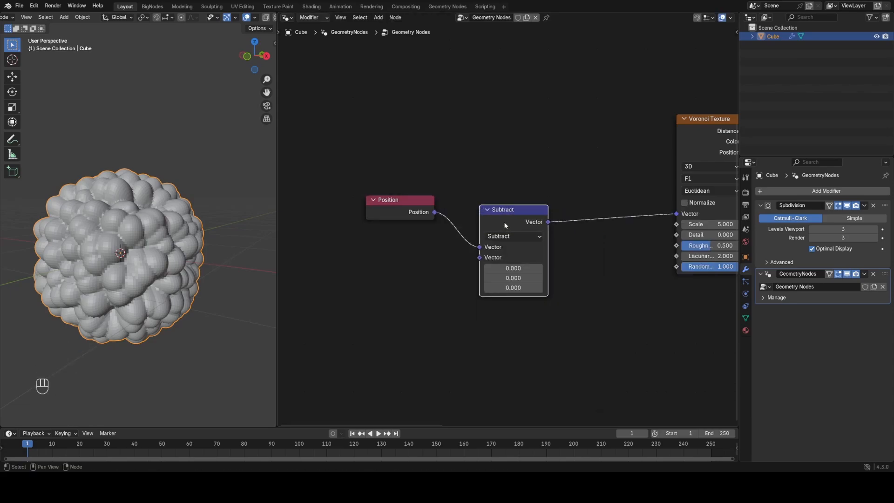
# - Add a Scene Time node and place it below and before the Position node
pyautogui.moveTo(364, 250); pyautogui.dragTo(430, 225, button='middle')
pyautogui.hotkey('shift', 'a')
pyautogui.write('sc')
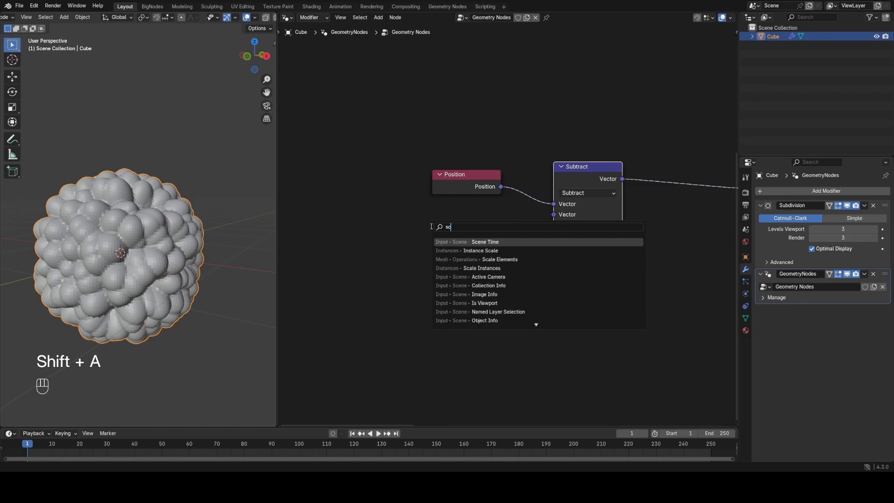
pyautogui.write('e')
pyautogui.press('Return')
pyautogui.click(290, 236)
# - Connect Scene Time's Seconds to the Z of a new Combine XYZ node and link its Vector to Subtract's second input
pyautogui.moveTo(446, 248); pyautogui.dragTo(438, 258)
pyautogui.write('c ')
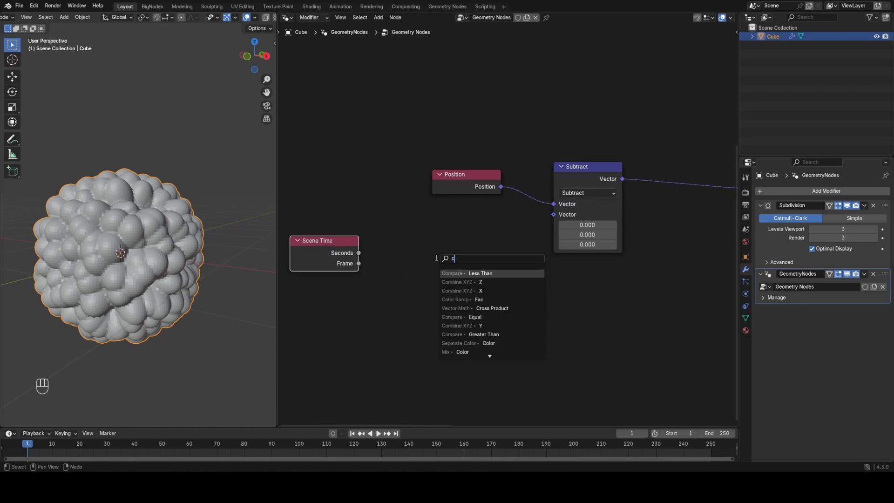
pyautogui.write('z')
pyautogui.click(466, 272)
pyautogui.click(444, 259)
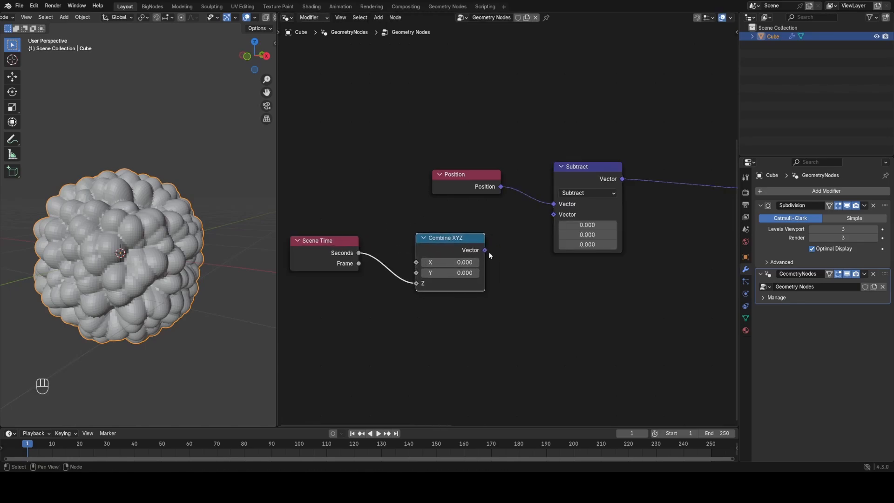
pyautogui.moveTo(554, 225); pyautogui.dragTo(554, 216)
# - Play the animation and try the Add operation instead of Subtract on the Vector Math node
pyautogui.press('space')
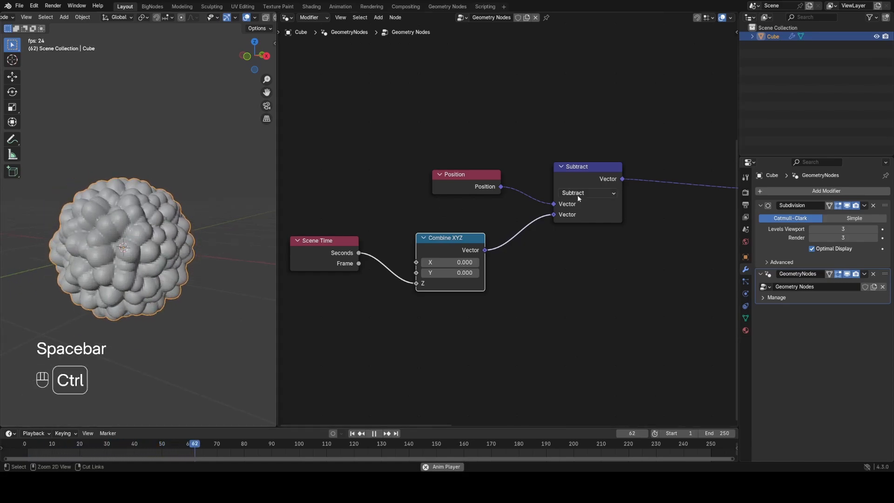
pyautogui.keyDown('ctrl'); pyautogui.scroll(1, 578, 195); pyautogui.keyUp('ctrl')
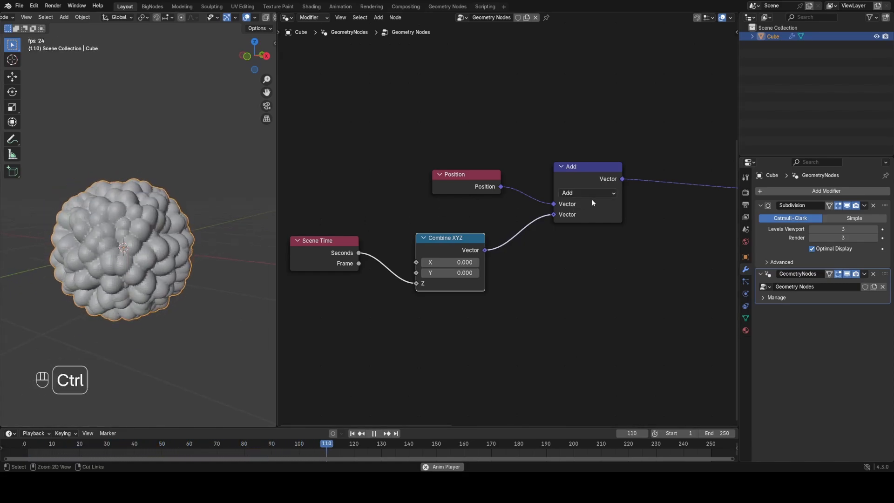
pyautogui.press('space')
# - Insert a Math node set to Multiply by 0.2 between Scene Time and Combine XYZ
pyautogui.moveTo(368, 258); pyautogui.dragTo(620, 247, button='middle')
pyautogui.moveTo(576, 245); pyautogui.dragTo(376, 239)
pyautogui.hotkey('shift', 'a')
pyautogui.write('ma')
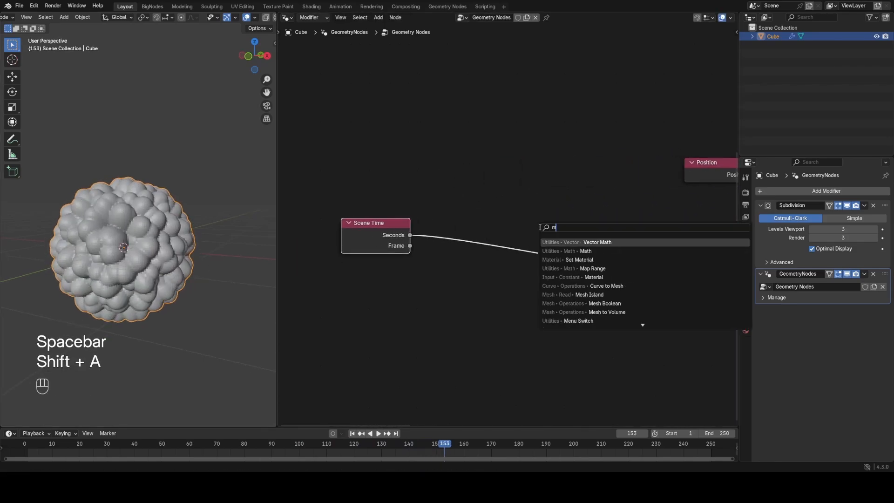
pyautogui.click(574, 250)
pyautogui.click(540, 247)
pyautogui.click(540, 257)
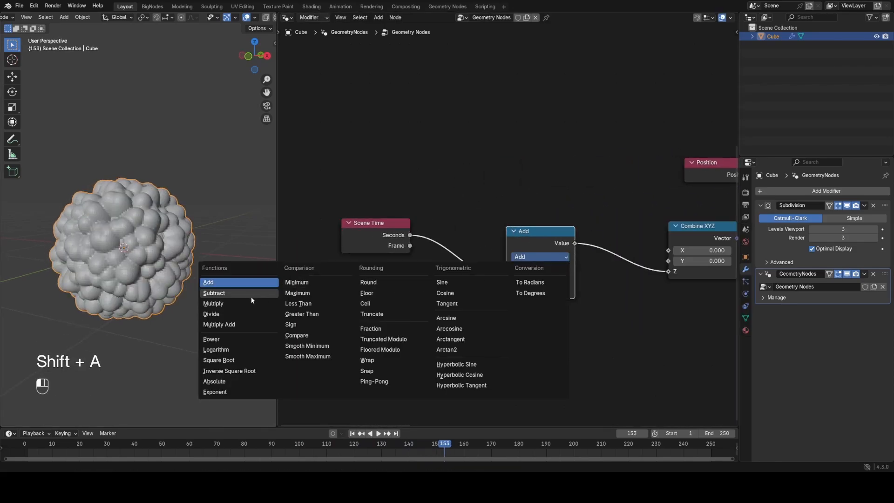
pyautogui.click(247, 303)
pyautogui.click(513, 290)
pyautogui.click(513, 289)
pyautogui.click(513, 290)
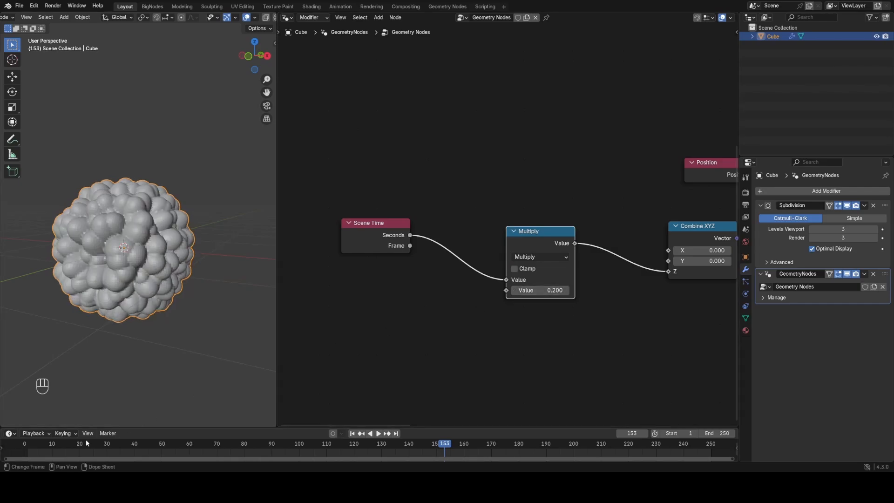
# - Play the animation from the start and set the time Multiply node's value to 0.5
pyautogui.click(27, 446)
pyautogui.press('space')
pyautogui.click(567, 292)
pyautogui.click(567, 293)
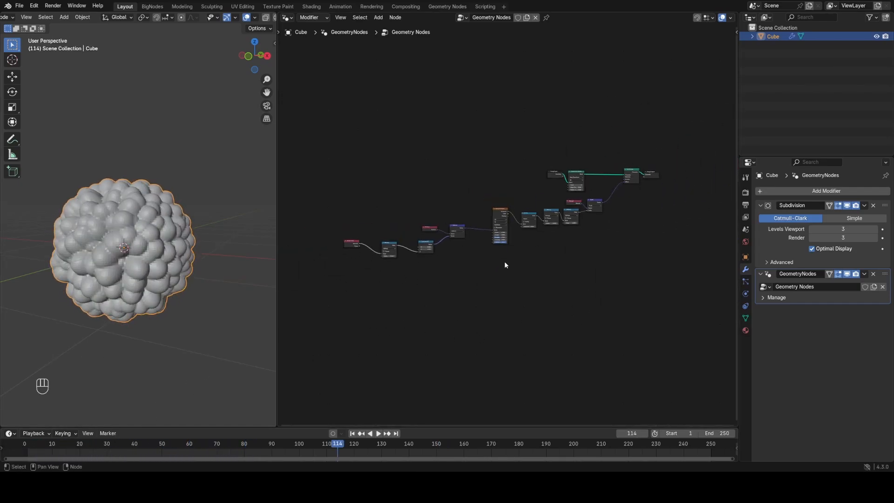
# - Move the Scene Time, Multiply, Combine XYZ, Position and Subtract nodes closer to the Voronoi Texture
pyautogui.moveTo(303, 291); pyautogui.dragTo(456, 226)
pyautogui.press('g')
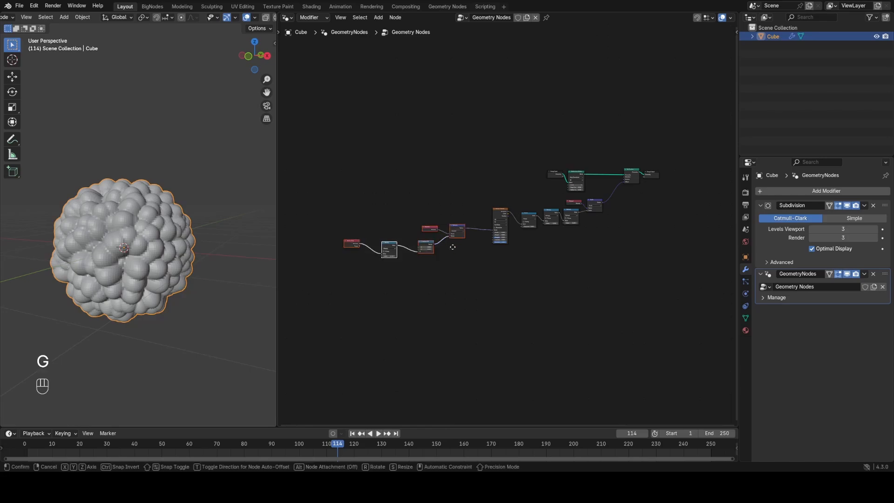
pyautogui.click(468, 244)
pyautogui.click(325, 275)
pyautogui.moveTo(325, 278); pyautogui.dragTo(445, 242)
pyautogui.press('g')
pyautogui.click(450, 241)
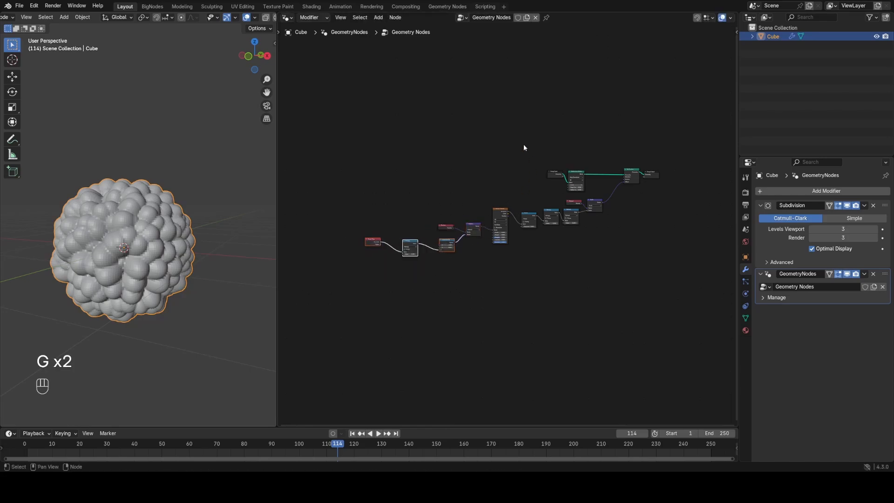
# - Move the Group Input and Subdivision Surface nodes before the displacement chain, then combine the chain up to Set Position into a node group
pyautogui.moveTo(523, 144); pyautogui.dragTo(588, 179)
pyautogui.press('g')
pyautogui.press('x')
pyautogui.click(350, 207)
pyautogui.moveTo(374, 138); pyautogui.dragTo(635, 292)
pyautogui.hotkey('ctrl', 'g')
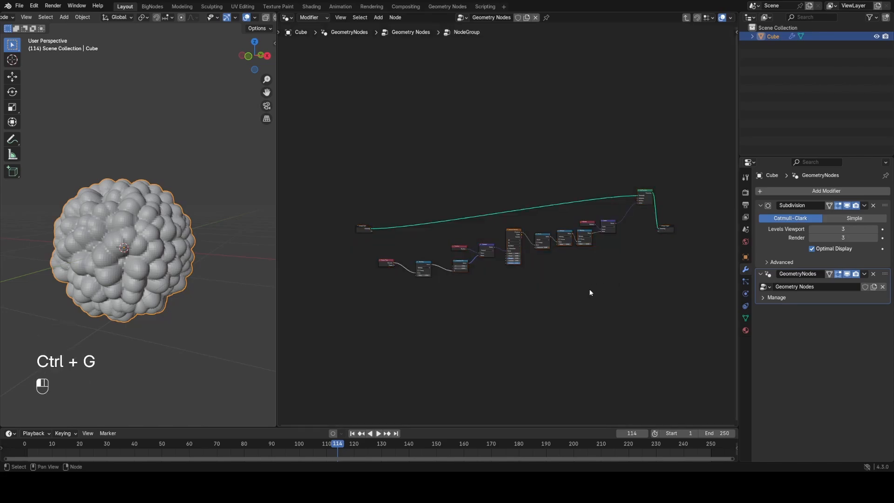
# - Expose the Voronoi Scale, the time Multiply value and the final Multiply value as group inputs, then leave the group
pyautogui.scroll(5, 536, 270)
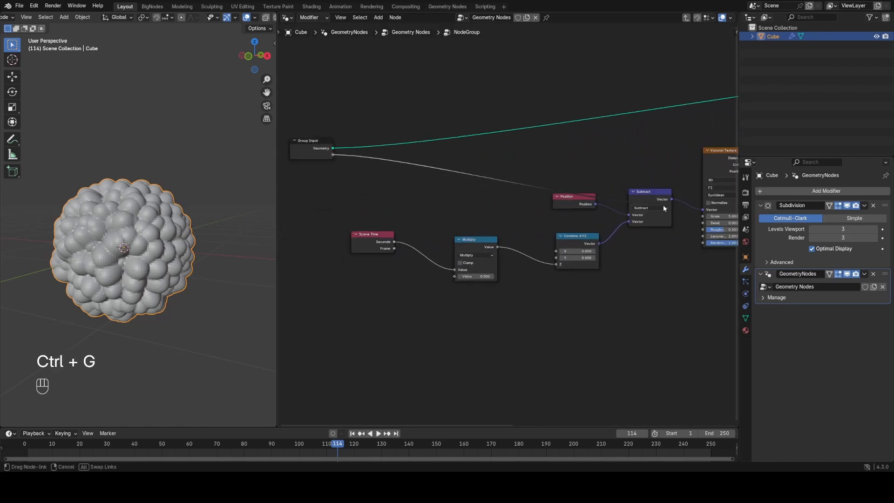
pyautogui.moveTo(697, 219); pyautogui.dragTo(700, 217)
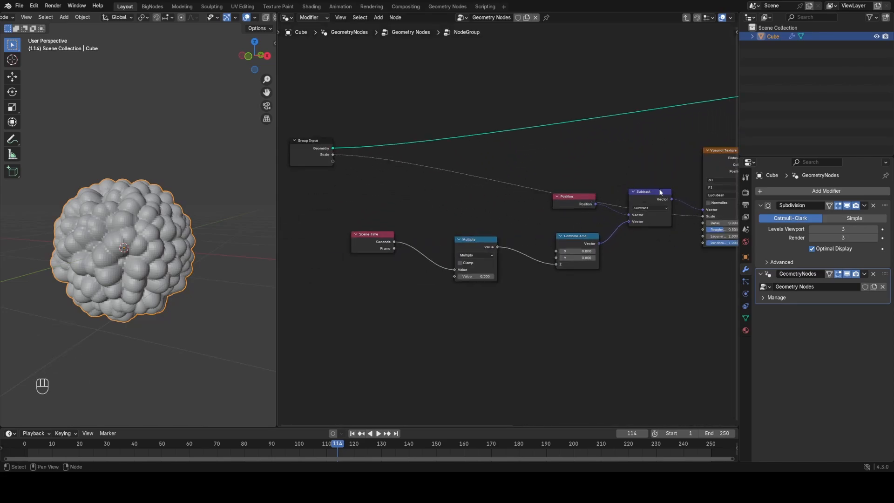
pyautogui.moveTo(332, 161); pyautogui.dragTo(453, 276)
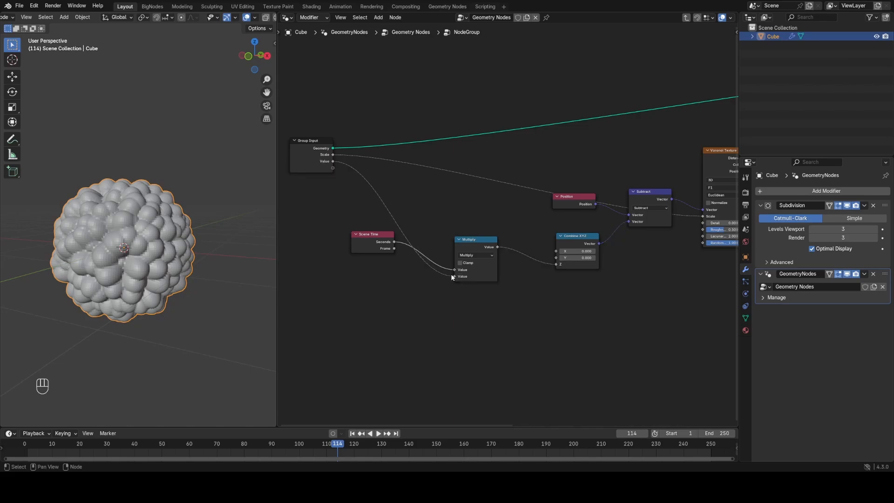
pyautogui.moveTo(479, 166); pyautogui.dragTo(370, 241, button='middle')
pyautogui.scroll(-4, 369, 241)
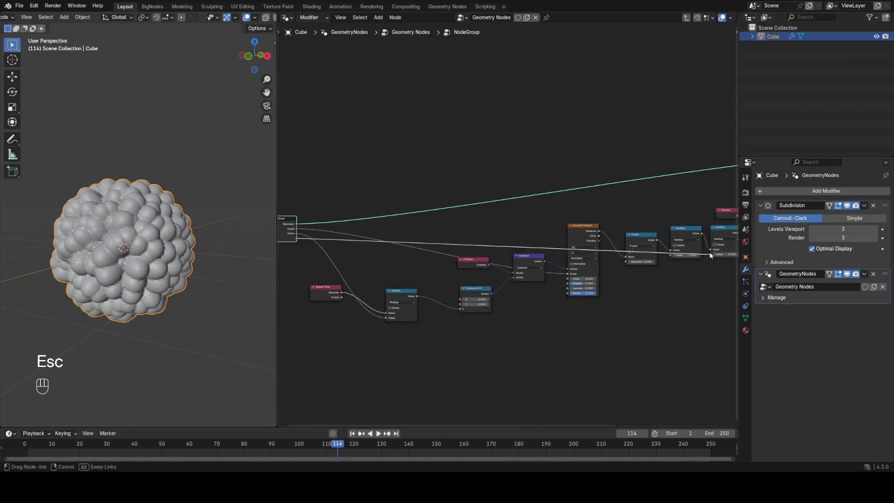
pyautogui.press('n')
pyautogui.press('n')
pyautogui.press('Tab')
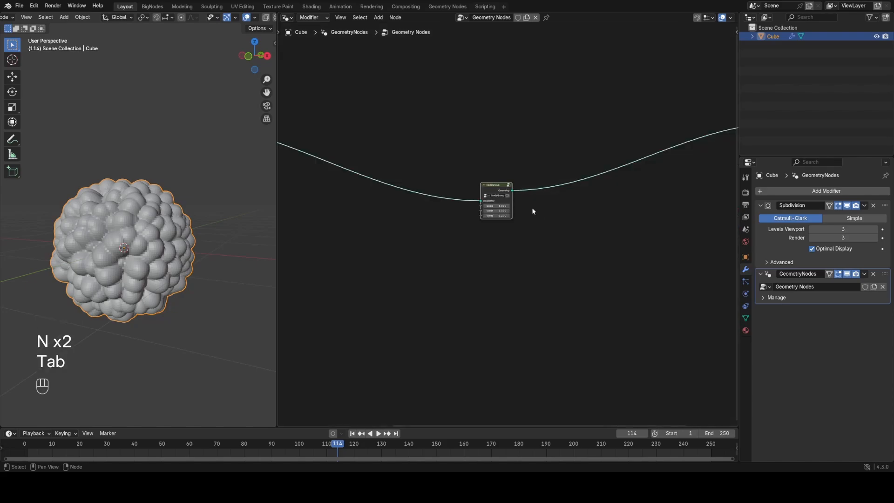
# - Move the NodeGroup node farther along the chain to leave room after the Subdivision Surface node
pyautogui.scroll(4, 517, 189)
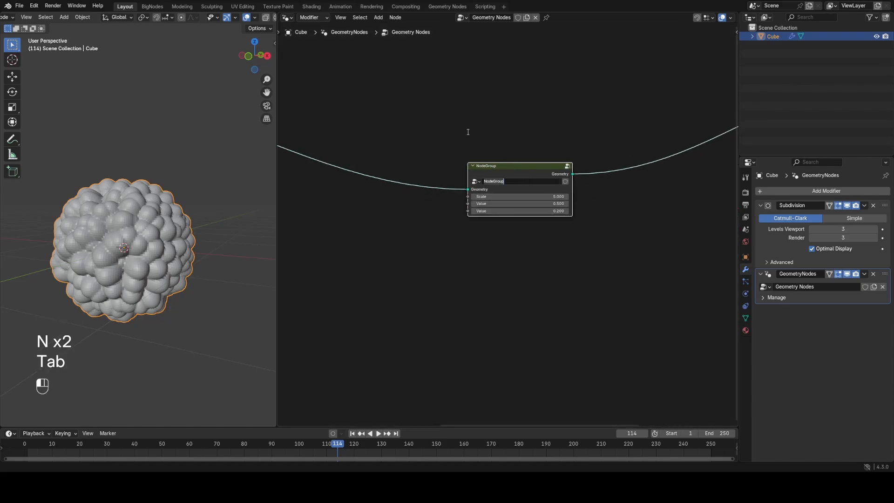
pyautogui.moveTo(505, 165); pyautogui.dragTo(449, 108)
pyautogui.moveTo(454, 119); pyautogui.dragTo(477, 190, button='middle')
pyautogui.scroll(-1, 484, 193)
pyautogui.press('g')
pyautogui.click(605, 164)
# - Duplicate the node group and insert the copy between the Subdivision Surface node and the original group
pyautogui.moveTo(558, 184); pyautogui.dragTo(666, 215, button='middle')
pyautogui.hotkey('shift', 'd')
pyautogui.click(628, 269)
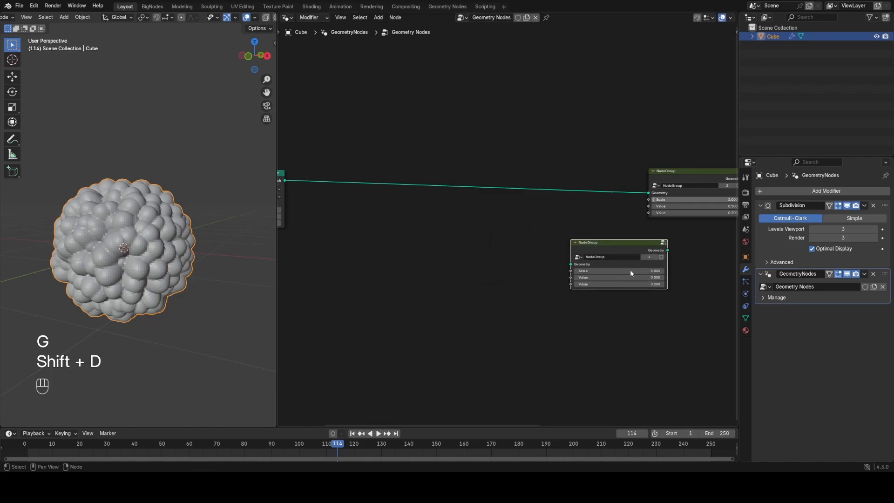
pyautogui.moveTo(630, 269); pyautogui.dragTo(583, 272, button='middle')
pyautogui.scroll(2, 584, 271)
pyautogui.press('g')
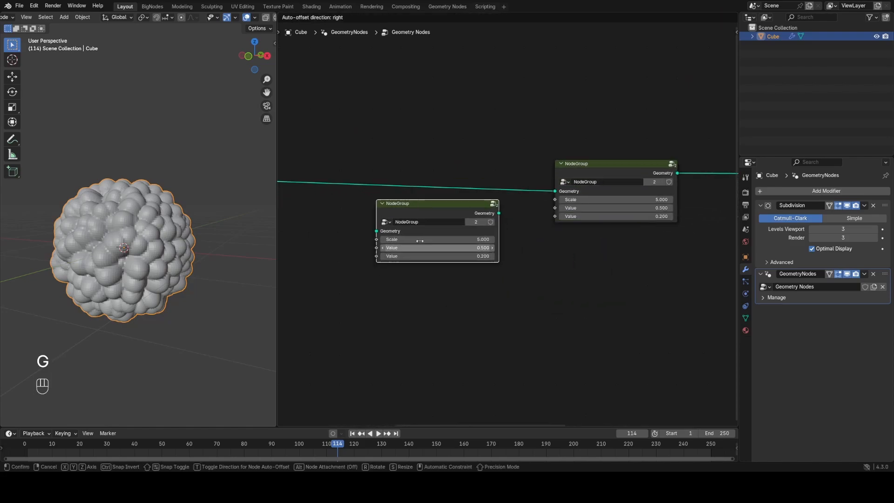
pyautogui.click(417, 189)
# - Set the first node group's Scale to 1, its first Value to 0.3 and its second Value to 0.1
pyautogui.moveTo(440, 218); pyautogui.dragTo(461, 215, button='middle')
pyautogui.scroll(2, 466, 219)
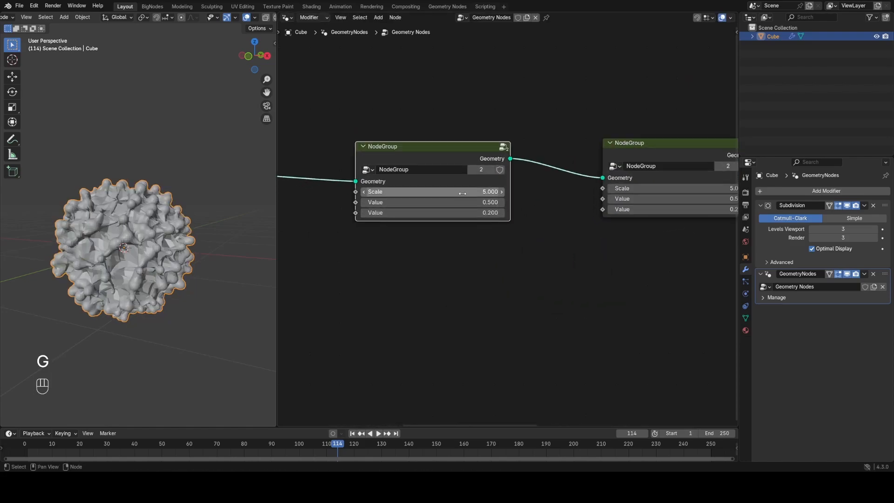
pyautogui.doubleClick(463, 192)
pyautogui.write('1')
pyautogui.press('Return')
pyautogui.scroll(2, 410, 226)
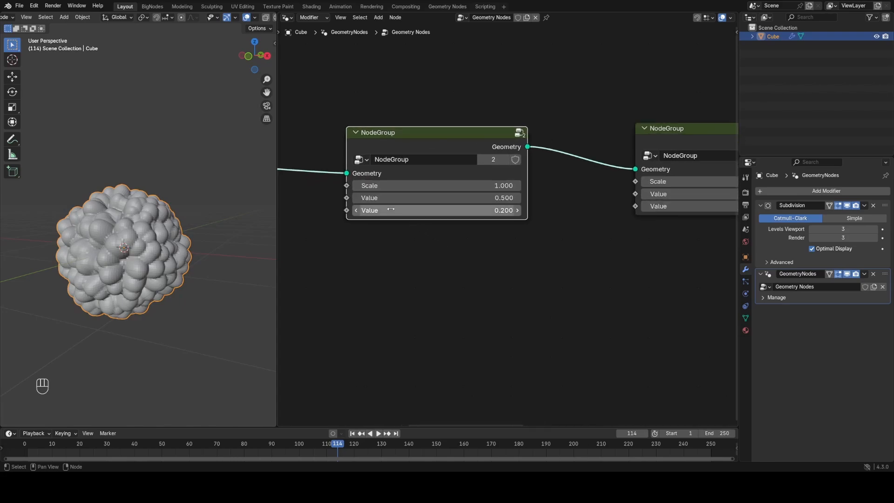
pyautogui.click(357, 198)
pyautogui.click(356, 198)
pyautogui.click(352, 211)
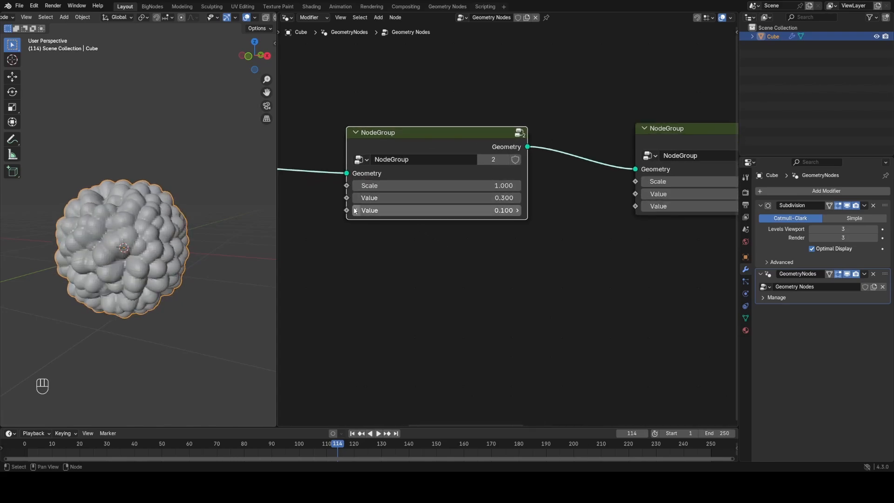
# - Play the animation from an earlier frame and set the first node group's second Value to 0.2
pyautogui.click(85, 445)
pyautogui.press('space')
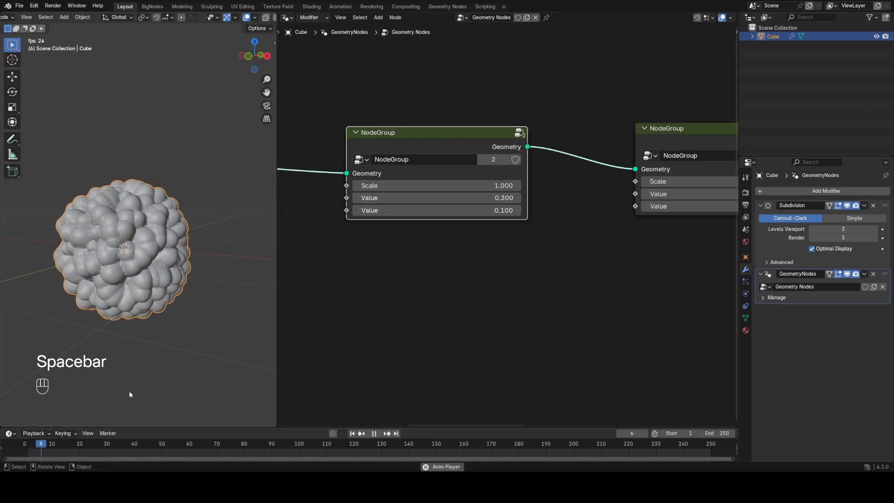
pyautogui.click(522, 211)
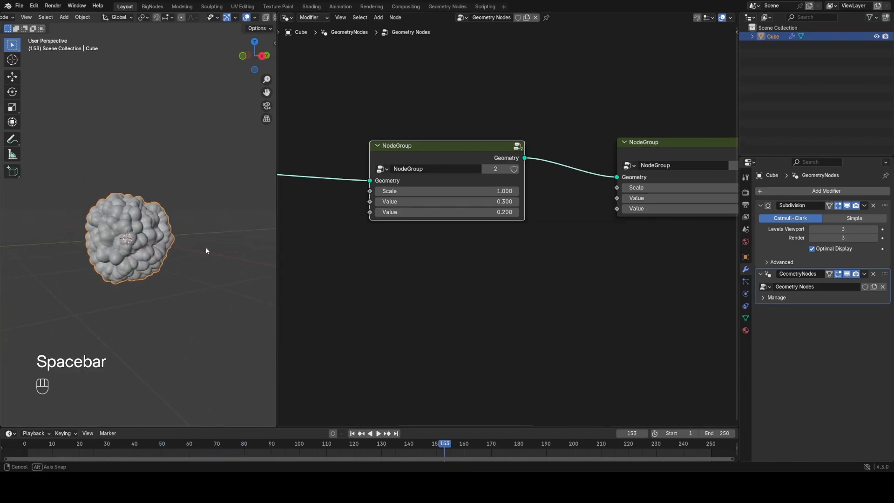
pyautogui.moveTo(206, 247); pyautogui.dragTo(202, 216, button='middle')
# - Insert a Set Shade Smooth node after the last node group and move it close to the group
pyautogui.scroll(-2, 601, 231)
pyautogui.moveTo(601, 231); pyautogui.dragTo(433, 237, button='middle')
pyautogui.moveTo(594, 230); pyautogui.dragTo(407, 251, button='middle')
pyautogui.hotkey('shift', 'a')
pyautogui.click(560, 210)
pyautogui.write('set')
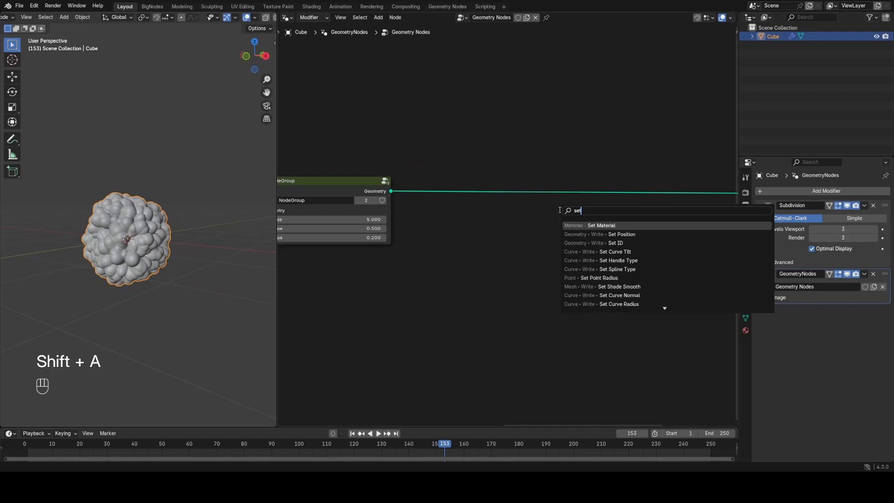
pyautogui.write(' sha')
pyautogui.press('Return')
pyautogui.click(448, 174)
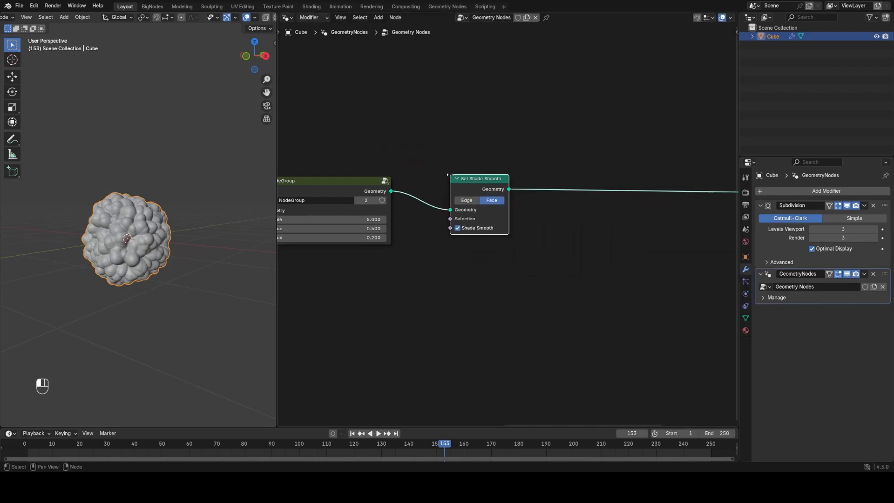
pyautogui.moveTo(484, 183); pyautogui.dragTo(467, 182)
# - Insert a Set Material node after the Set Shade Smooth node
pyautogui.hotkey('shift', 'a')
pyautogui.click(528, 183)
pyautogui.write('set m')
pyautogui.press('Return')
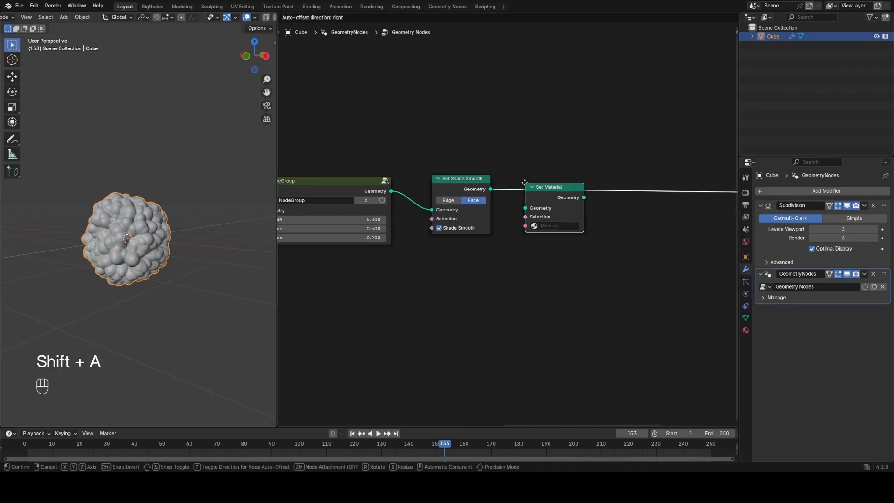
pyautogui.click(514, 179)
# - Rename the cube's material as Fireball and assign it in the Set Material node
pyautogui.click(746, 331)
pyautogui.click(774, 229)
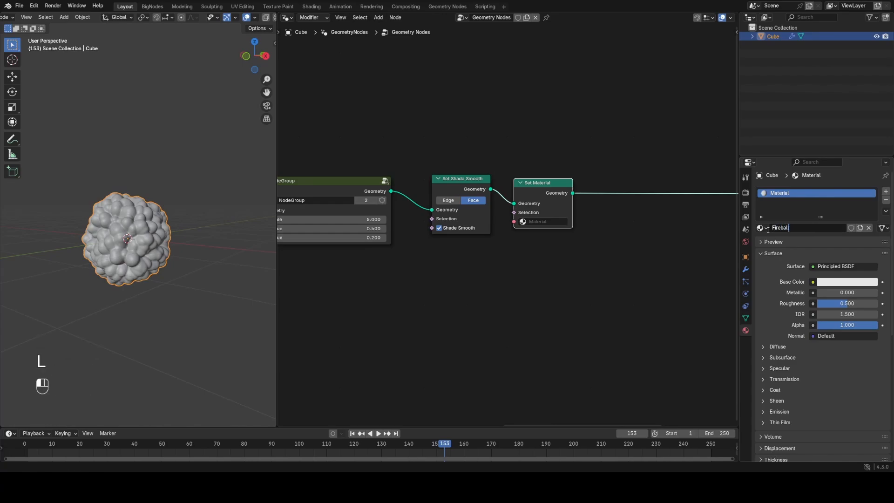
pyautogui.click(543, 234)
pyautogui.scroll(5, 199, 268)
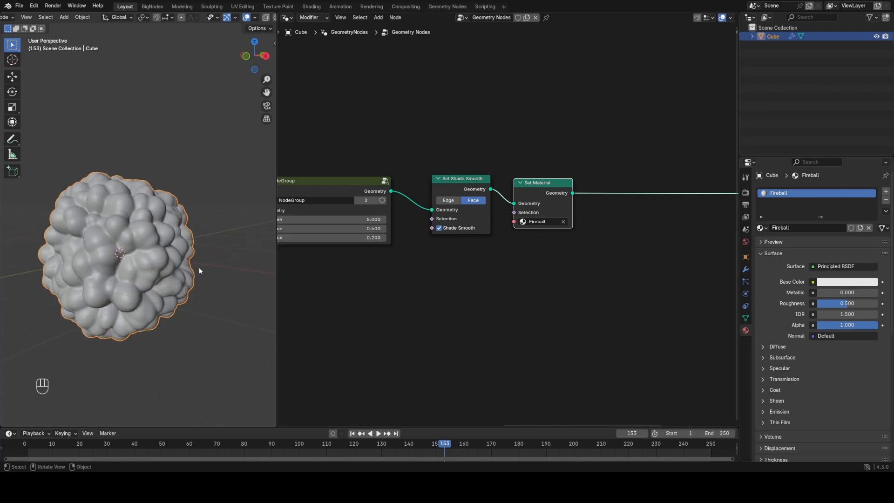
pyautogui.moveTo(137, 245); pyautogui.dragTo(102, 274, button='middle')
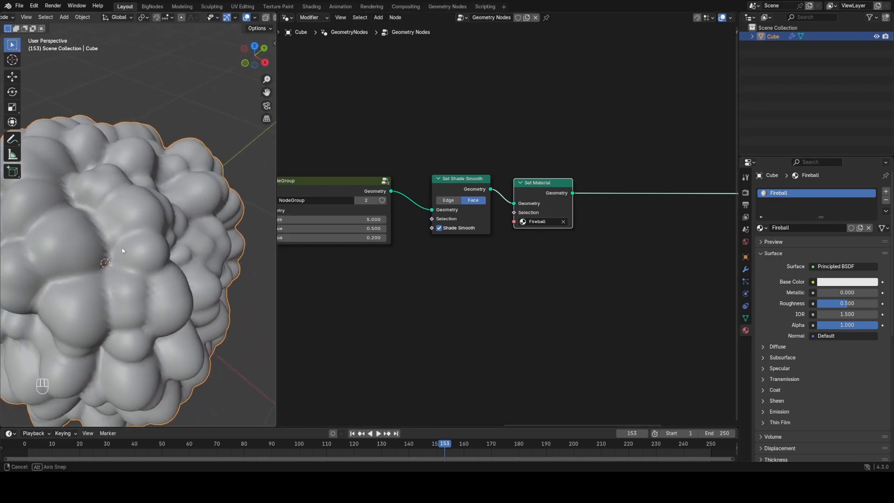
pyautogui.scroll(-4, 105, 260)
pyautogui.keyDown('shift'); pyautogui.moveTo(112, 237); pyautogui.dragTo(138, 232, button='middle'); pyautogui.keyUp('shift')
pyautogui.scroll(5, 139, 227)
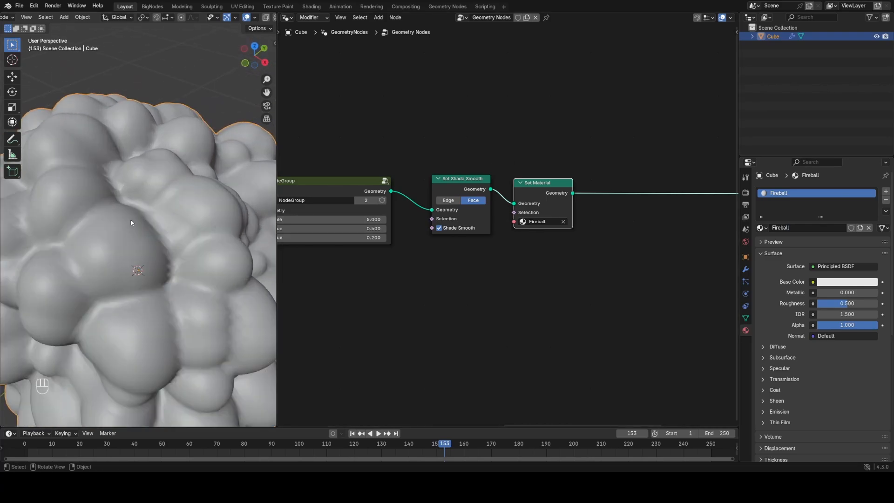
pyautogui.scroll(-2, 130, 223)
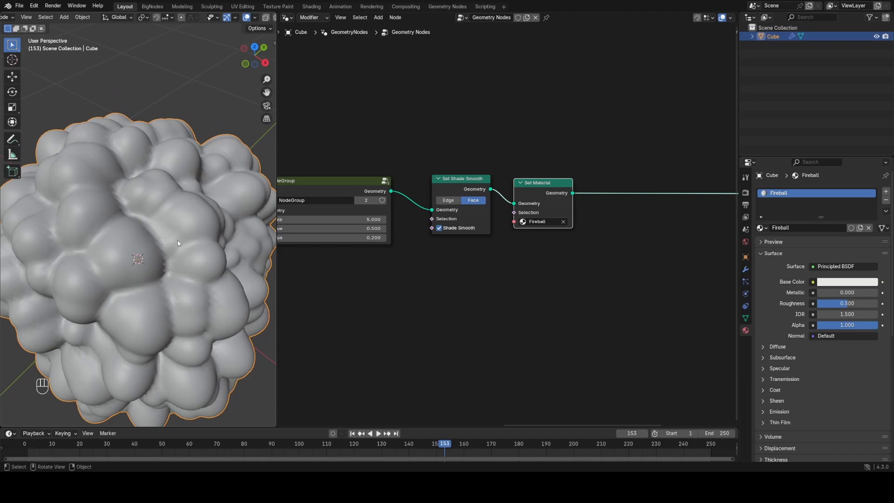
# - Make room after the last node group and expose its internal Power node's value as an additional group output
pyautogui.press('g')
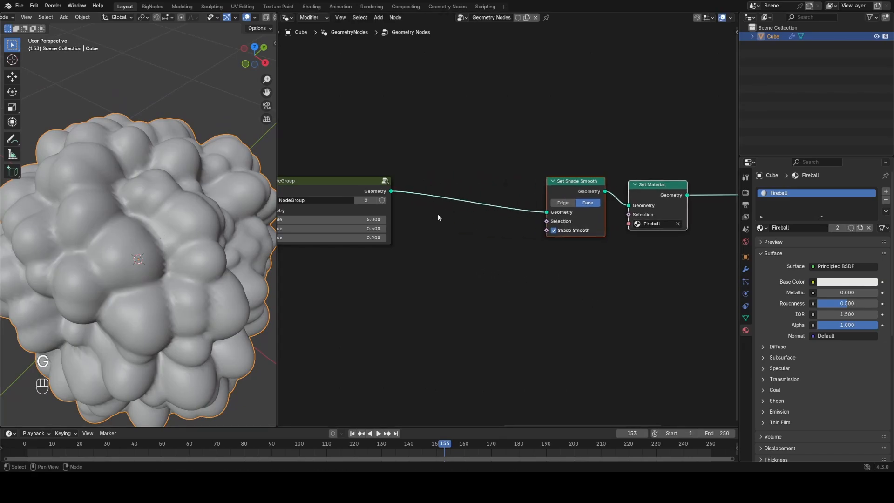
pyautogui.press('Tab')
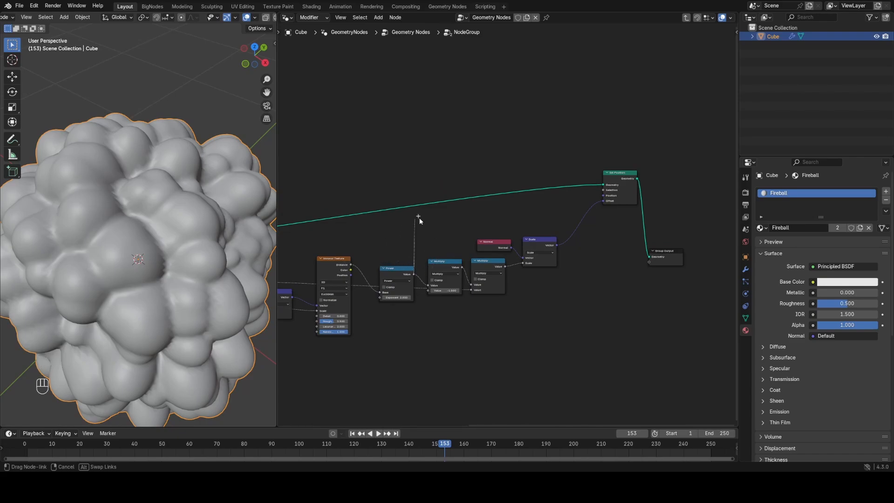
pyautogui.moveTo(628, 273); pyautogui.dragTo(649, 263)
pyautogui.press('Tab')
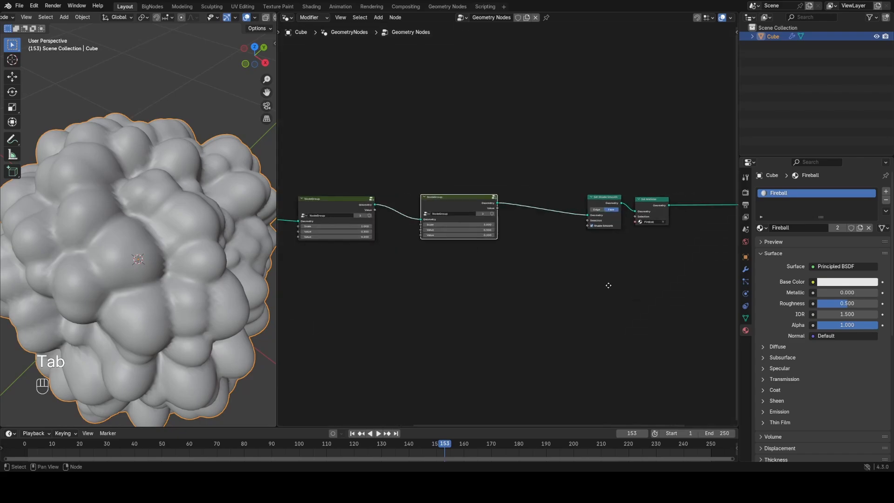
# - Insert a Store Named Attribute node between the last node group and the Set Shade Smooth node
pyautogui.hotkey('shift', 'a')
pyautogui.write('st')
pyautogui.press('Return')
pyautogui.click(471, 205)
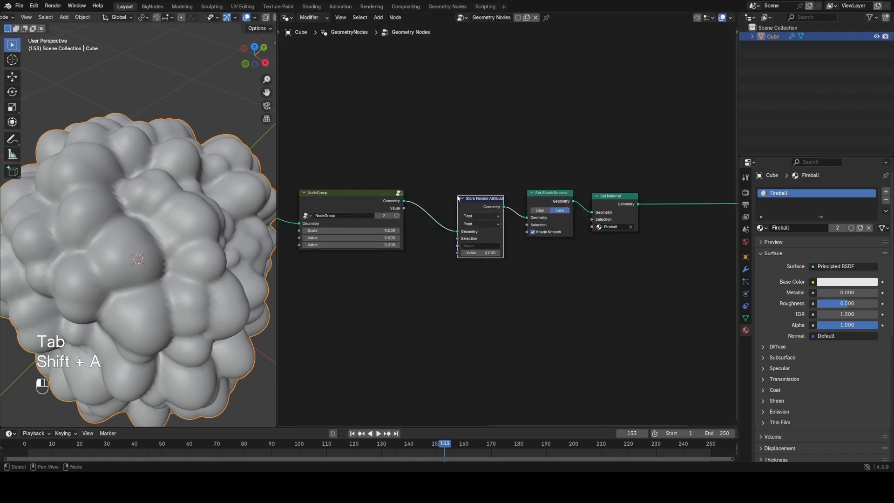
# - Name the stored attribute tex and feed it with the last node group's Value output
pyautogui.moveTo(473, 259); pyautogui.dragTo(527, 267, button='middle')
pyautogui.scroll(4, 527, 268)
pyautogui.click(547, 256)
pyautogui.write('tex')
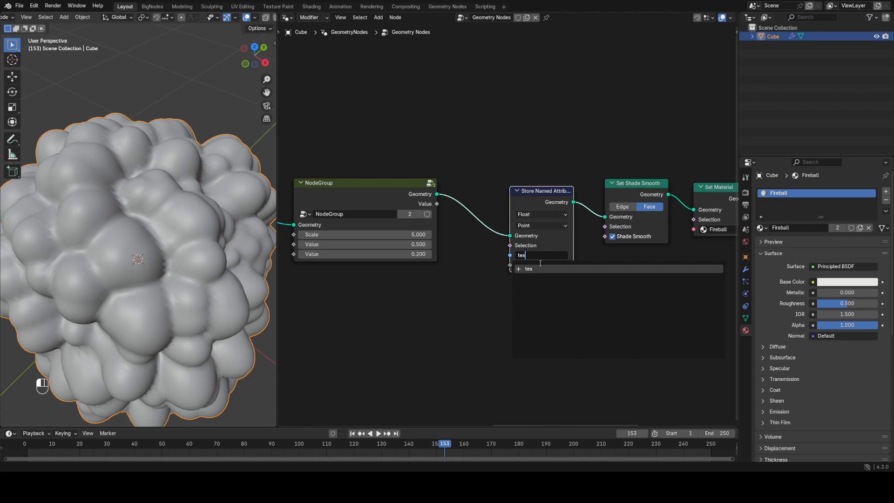
pyautogui.press('Return')
pyautogui.moveTo(437, 203); pyautogui.dragTo(509, 265)
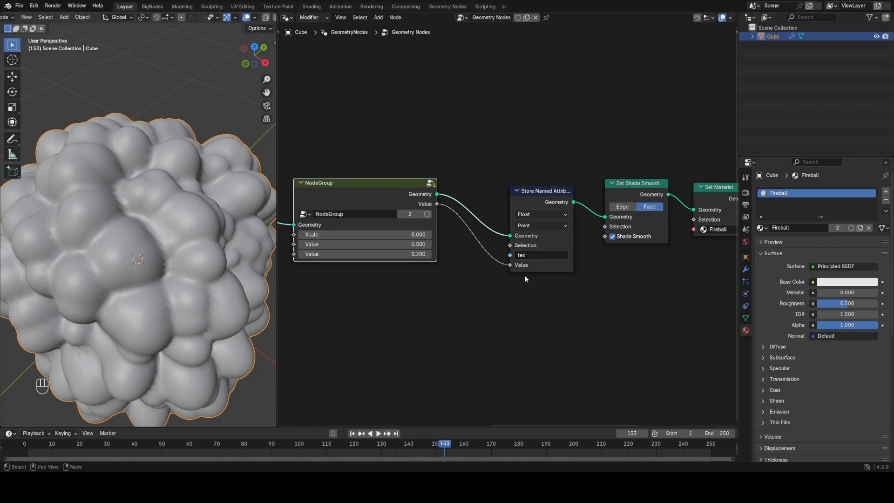
# - Bring up the Fireball material's nodes in the Shader Editor and set the viewport to Material Preview shading
pyautogui.click(288, 17)
pyautogui.click(326, 107)
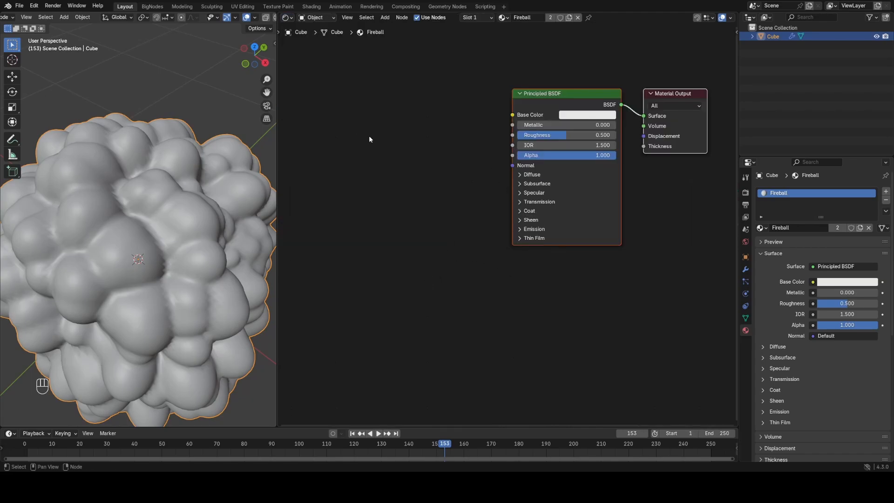
pyautogui.press('z')
pyautogui.click(169, 163)
# - Replace the Principled BSDF with an Emission shader connected to the Material Output
pyautogui.moveTo(427, 163); pyautogui.dragTo(454, 199, button='middle')
pyautogui.click(552, 130)
pyautogui.press('x')
pyautogui.hotkey('shift', 'a')
pyautogui.write('e')
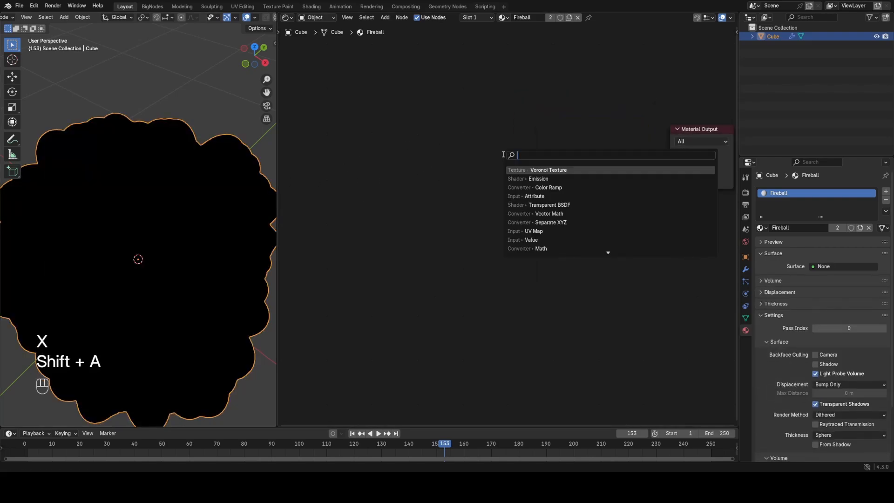
pyautogui.click(526, 169)
pyautogui.click(542, 150)
pyautogui.keyDown('ctrl'); pyautogui.keyDown('shift'); pyautogui.click(543, 150); pyautogui.keyUp('shift'); pyautogui.keyUp('ctrl')
# - Add an Attribute node before the Emission shader and set its name to tex
pyautogui.moveTo(468, 160); pyautogui.dragTo(553, 156, button='middle')
pyautogui.hotkey('shift', 'a')
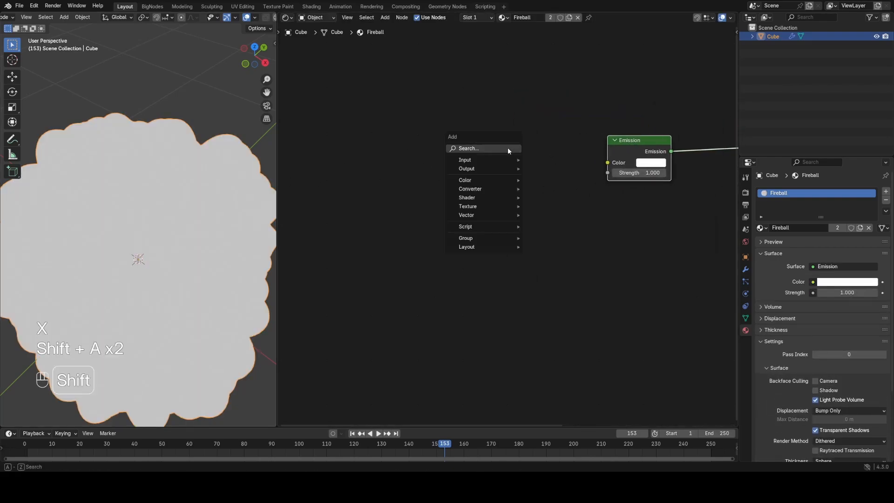
pyautogui.click(508, 149)
pyautogui.write('att')
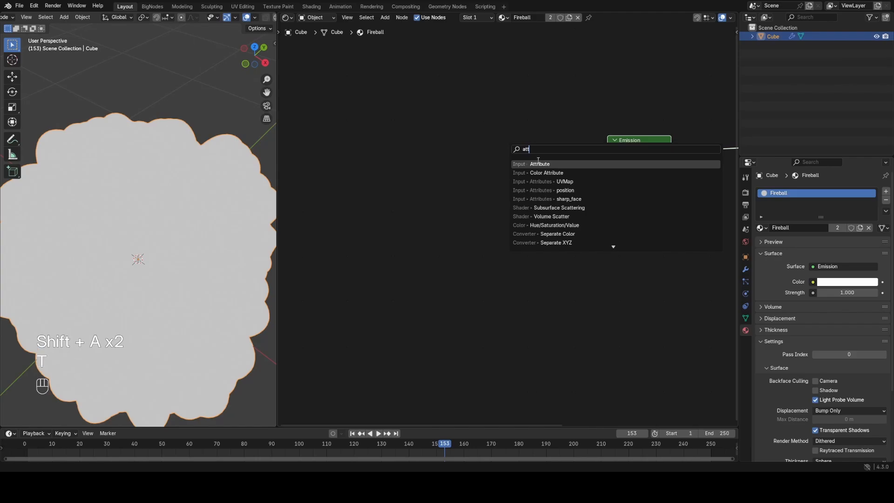
pyautogui.click(535, 164)
pyautogui.click(484, 148)
pyautogui.click(508, 208)
pyautogui.write('tex')
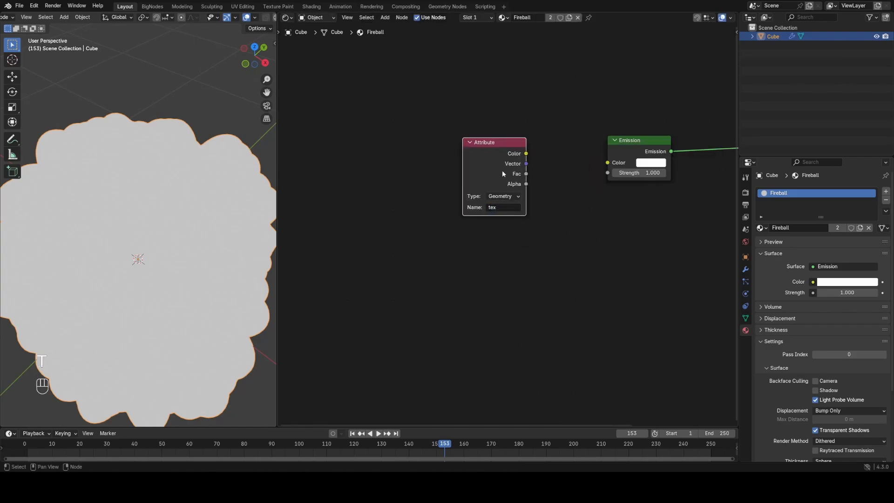
# - Preview the Attribute node's color directly on the surface and examine the pattern on the ball
pyautogui.keyDown('ctrl'); pyautogui.keyDown('shift'); pyautogui.click(501, 157); pyautogui.keyUp('shift'); pyautogui.keyUp('ctrl')
pyautogui.scroll(-3, 233, 214)
pyautogui.moveTo(206, 198); pyautogui.dragTo(140, 226, button='middle')
pyautogui.scroll(3, 208, 201)
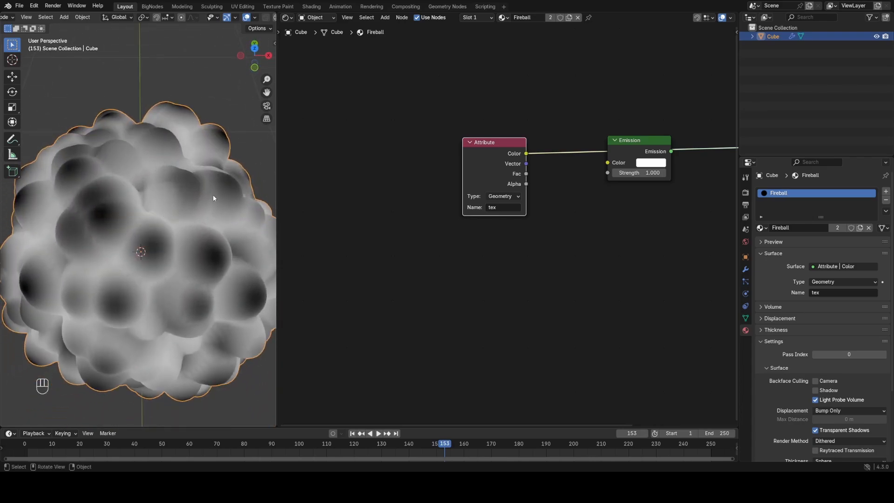
# - Move the Attribute node away from Emission, insert a Color Ramp after it and set the ramp's color mode to HSV
pyautogui.moveTo(502, 151); pyautogui.dragTo(347, 147)
pyautogui.hotkey('shift', 'a')
pyautogui.write('ram')
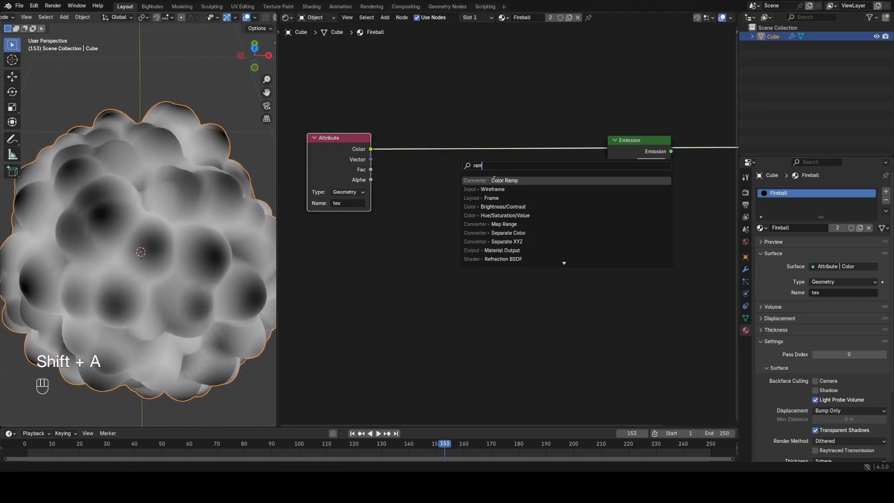
pyautogui.click(494, 181)
pyautogui.click(488, 180)
pyautogui.click(460, 167)
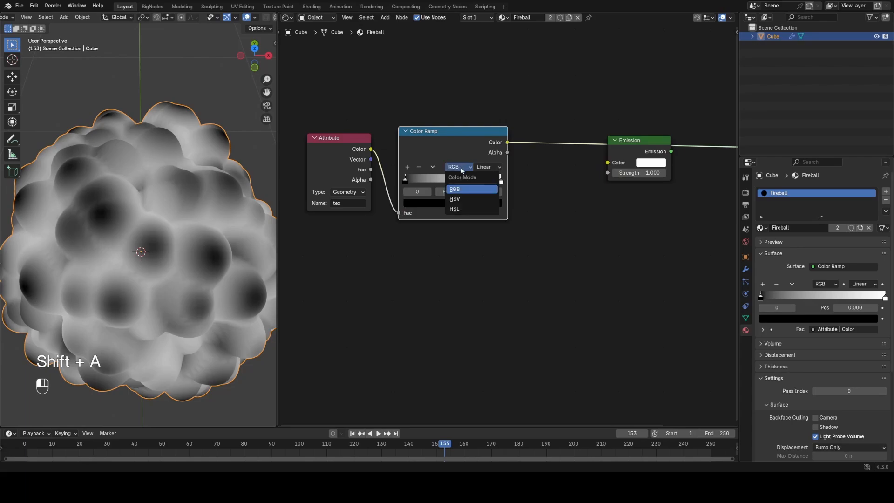
pyautogui.click(459, 200)
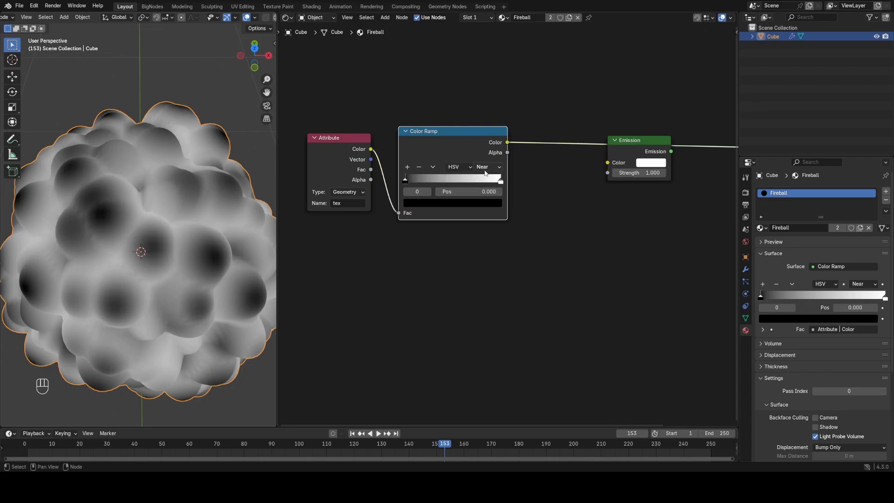
# - Color the ramp's first stop red-orange and its end stop yellow
pyautogui.click(425, 202)
pyautogui.scroll(10, 425, 198)
pyautogui.scroll(10, 425, 198)
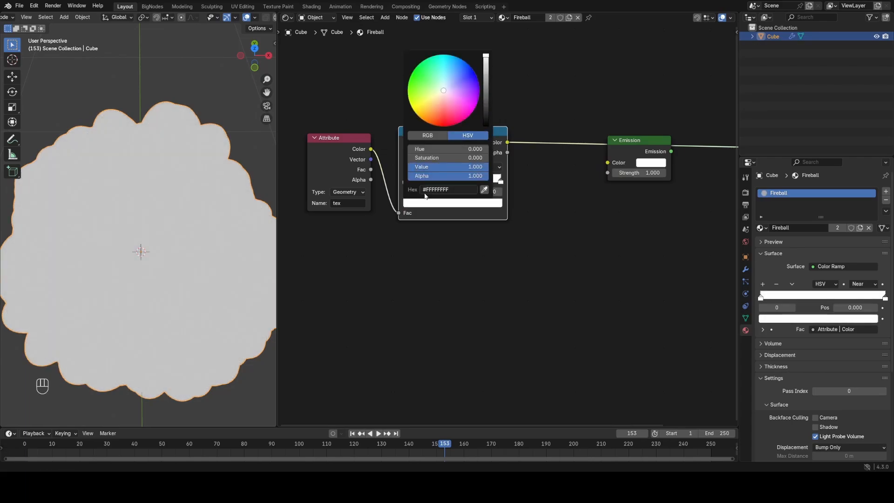
pyautogui.click(440, 122)
pyautogui.click(500, 181)
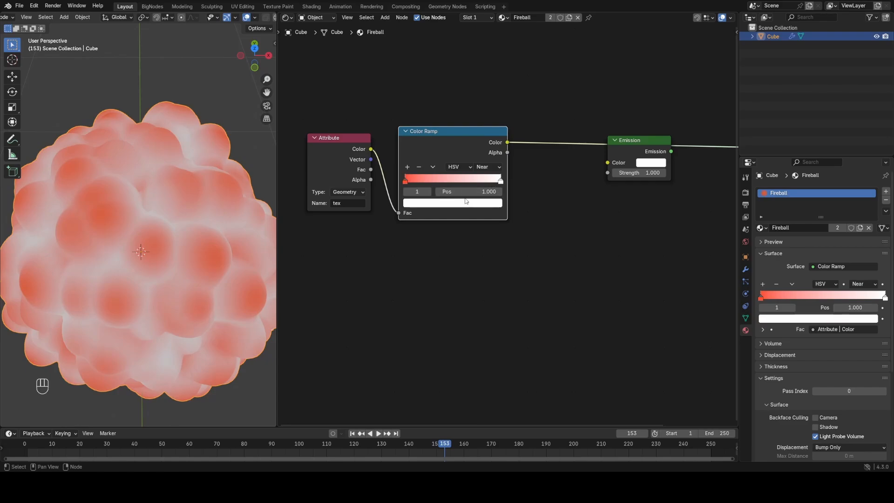
pyautogui.click(461, 201)
pyautogui.click(423, 109)
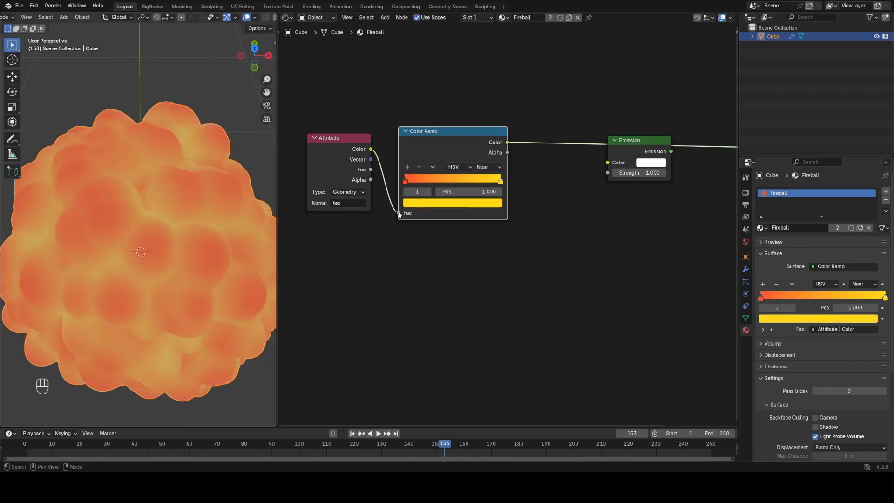
# - Adjust the ramp's first stop to a saturated red and move the yellow stop to position 0.342
pyautogui.click(404, 181)
pyautogui.click(438, 201)
pyautogui.moveTo(441, 120); pyautogui.dragTo(438, 123)
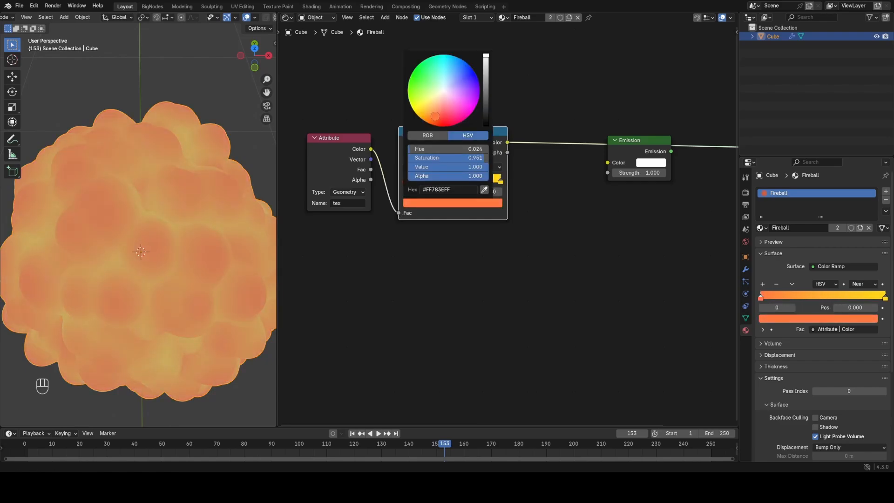
pyautogui.moveTo(501, 181); pyautogui.dragTo(429, 180)
pyautogui.scroll(-4, 186, 171)
pyautogui.moveTo(218, 217); pyautogui.dragTo(195, 159, button='middle')
pyautogui.scroll(-2, 198, 174)
pyautogui.scroll(4, 194, 160)
# - Place the Emission shader on the link after the Color Ramp and set its Strength to 4
pyautogui.moveTo(630, 149); pyautogui.dragTo(631, 141)
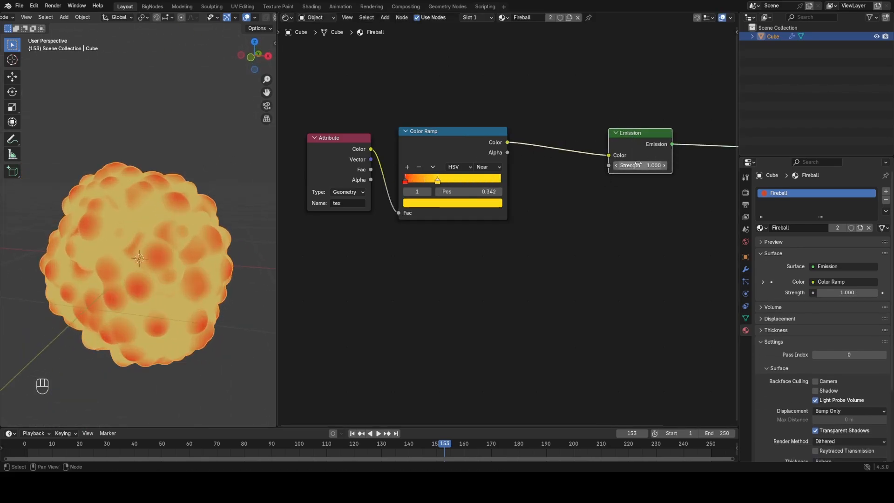
pyautogui.scroll(3, 495, 183)
pyautogui.moveTo(649, 168); pyautogui.dragTo(594, 209, button='middle')
pyautogui.click(493, 165)
pyautogui.write('4')
pyautogui.press('Return')
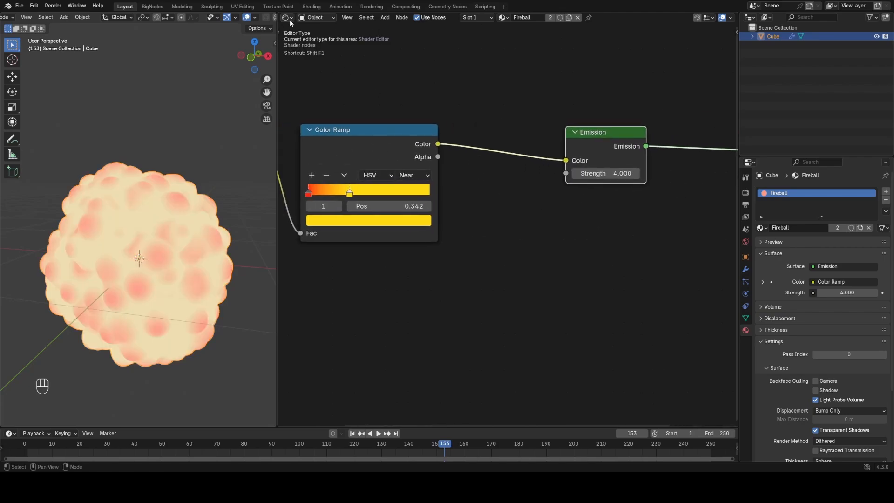
# - Switch the node area to the Compositor and enable compositing nodes for the scene
pyautogui.click(288, 18)
pyautogui.click(308, 68)
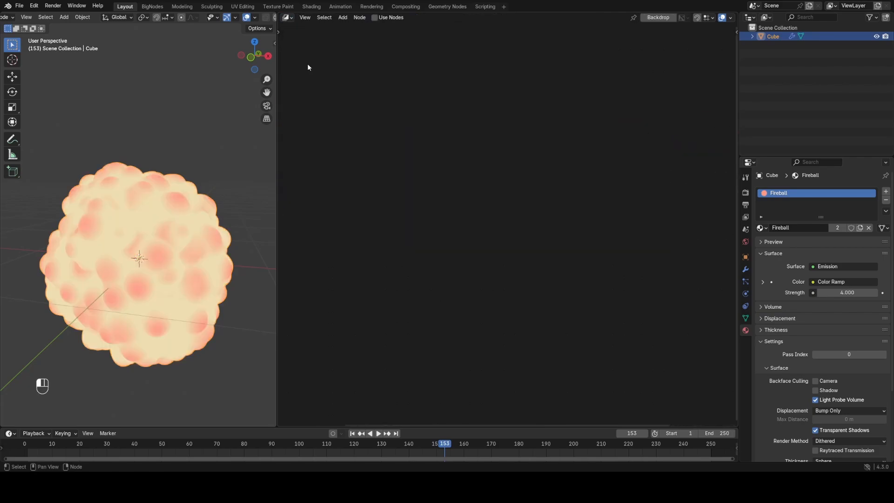
pyautogui.click(388, 19)
# - Insert a Glare node between Render Layers and Composite and set its type to Bloom
pyautogui.hotkey('shift', 'a')
pyautogui.hotkey('shift', 'a')
pyautogui.hotkey('shift', 'a')
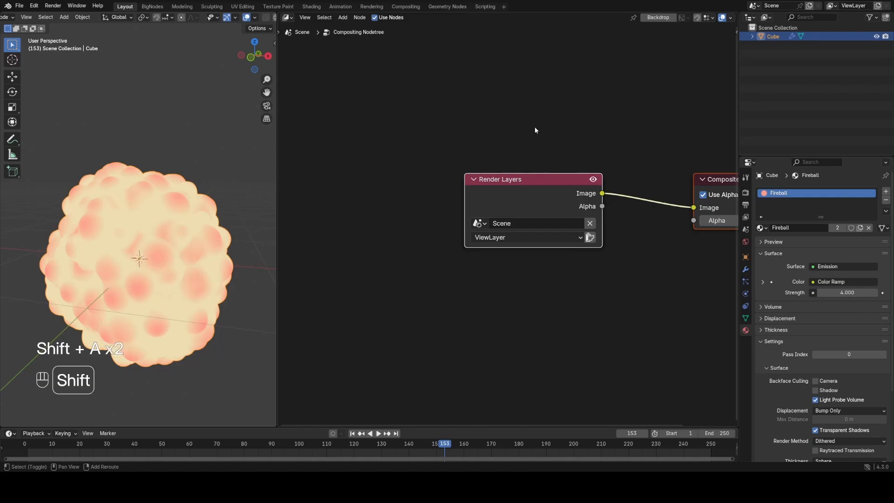
pyautogui.click(512, 114)
pyautogui.write('g')
pyautogui.press('Return')
pyautogui.click(615, 173)
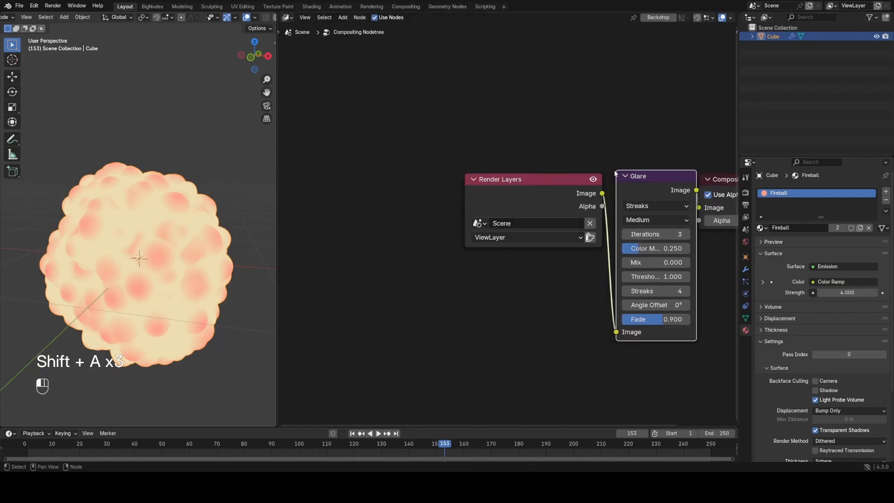
pyautogui.click(656, 210)
pyautogui.click(662, 233)
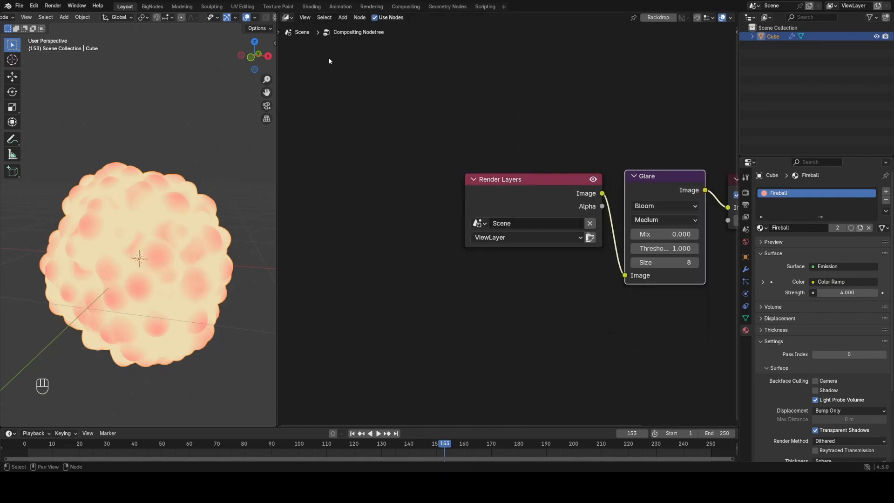
# - Set the viewport shading's compositor option to Always and deselect the cube
pyautogui.scroll(-2, 272, 18)
pyautogui.click(268, 18)
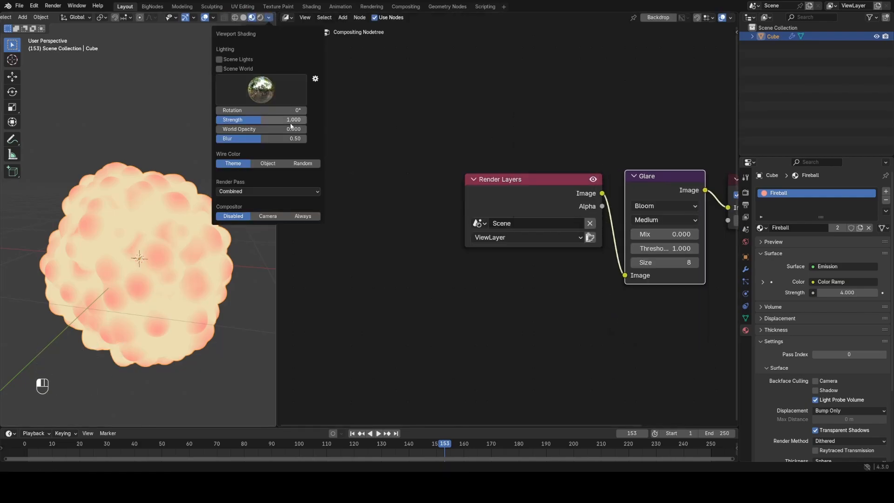
pyautogui.click(289, 216)
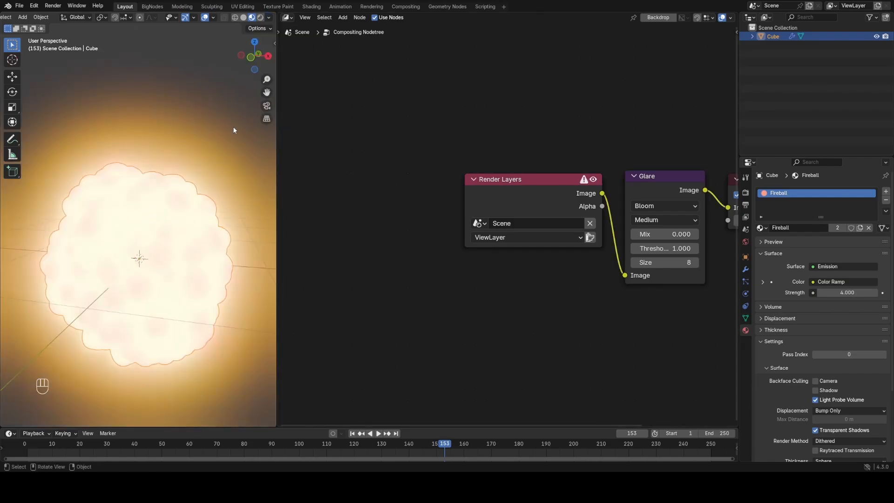
pyautogui.click(230, 84)
# - Switch the node area to the Shader Editor and change the Color Ramp's yellow stop to a pale orange
pyautogui.click(287, 17)
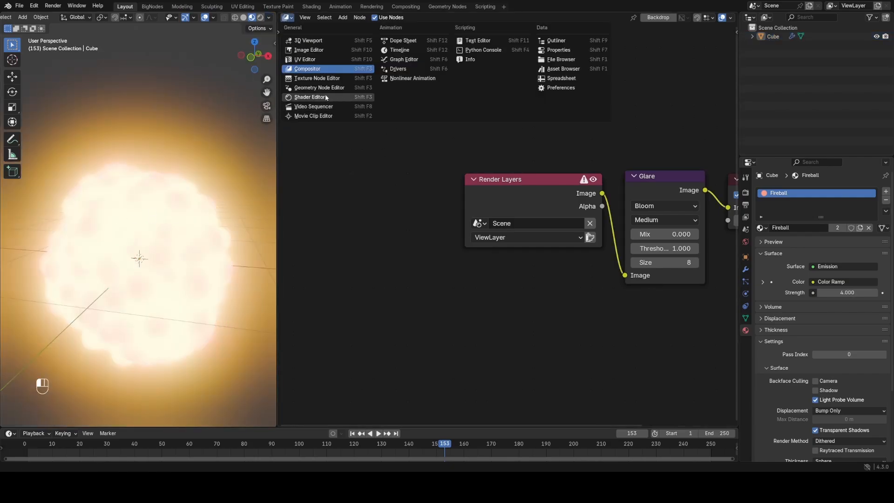
pyautogui.click(345, 104)
pyautogui.scroll(1, 503, 179)
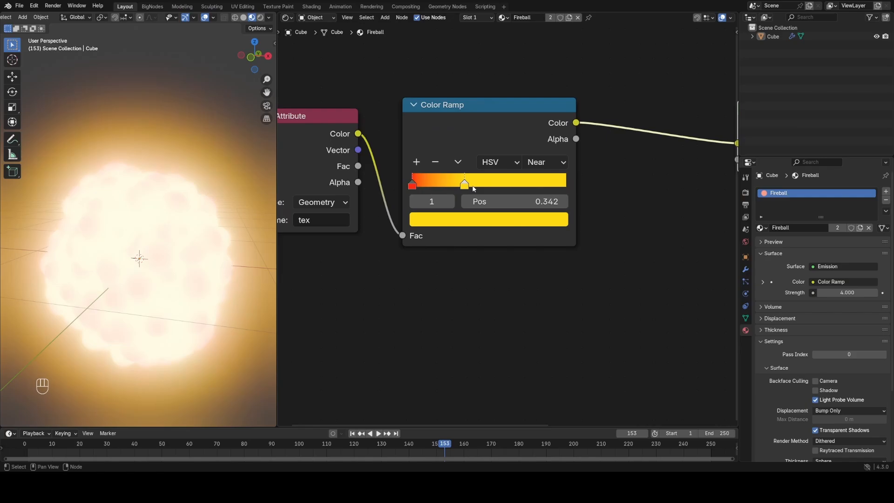
pyautogui.click(472, 226)
pyautogui.click(459, 306)
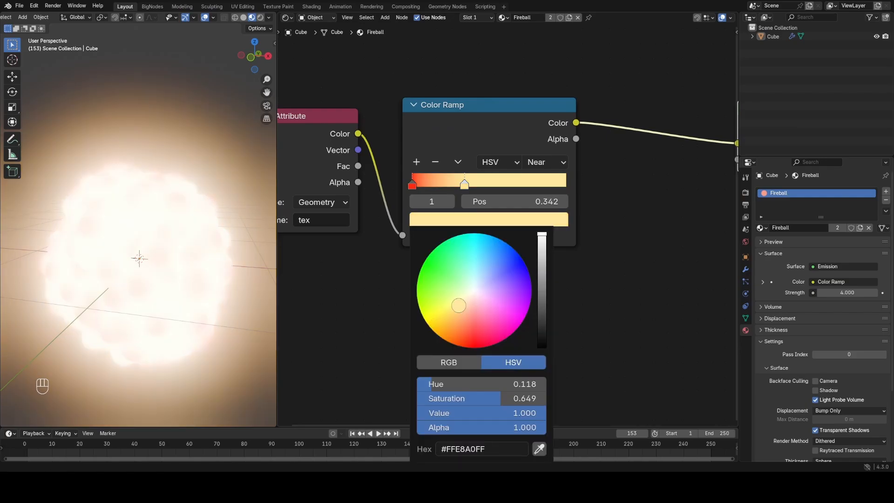
pyautogui.click(459, 310)
# - Set the Emission shader's Strength to 2 and preview the animation
pyautogui.moveTo(652, 209); pyautogui.dragTo(458, 214, button='middle')
pyautogui.click(595, 165)
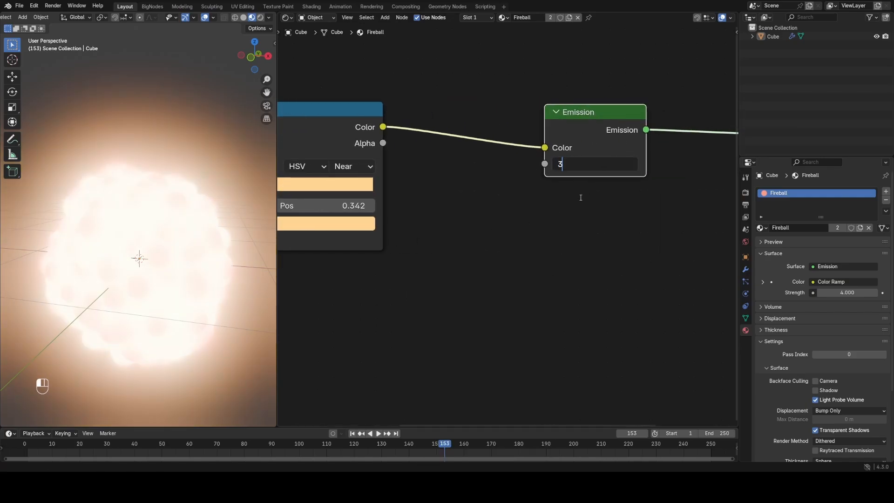
pyautogui.press('Return')
pyautogui.press('space')
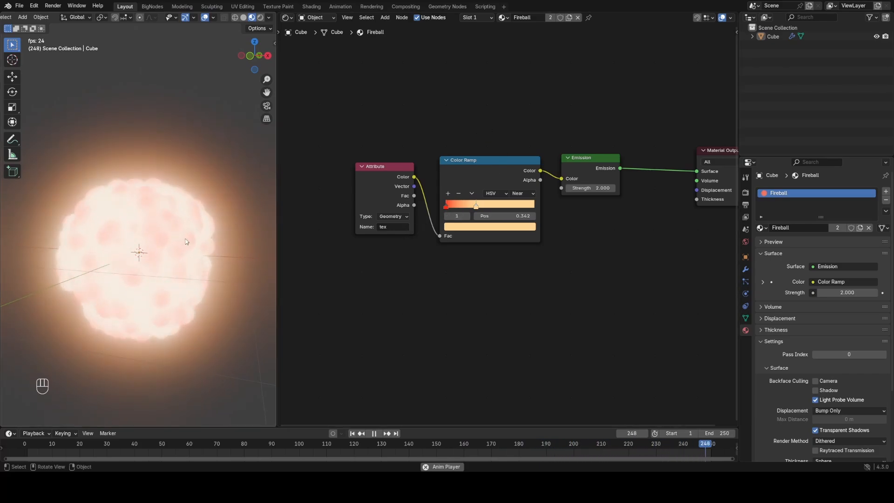
pyautogui.press('space')
# - Switch the node area to the Geometry Node Editor and move Group Output farther away from Set Material
pyautogui.click(284, 18)
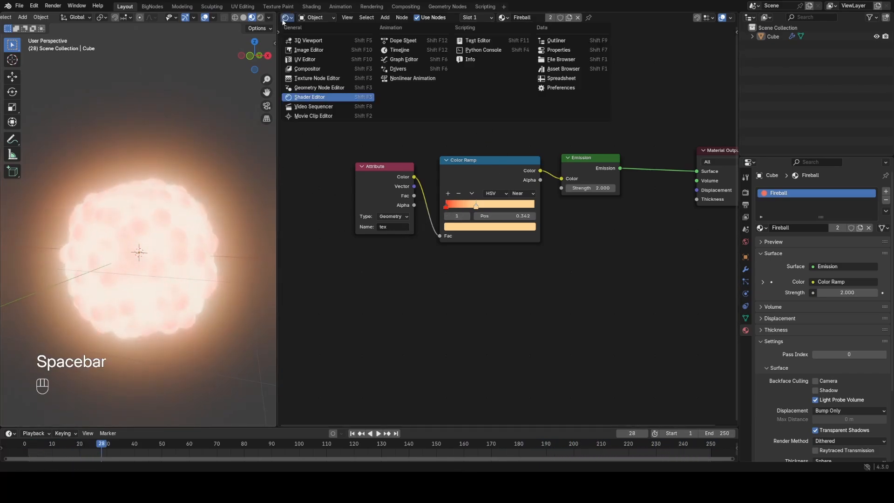
pyautogui.click(308, 88)
pyautogui.scroll(-5, 584, 172)
pyautogui.moveTo(585, 172); pyautogui.dragTo(463, 159, button='middle')
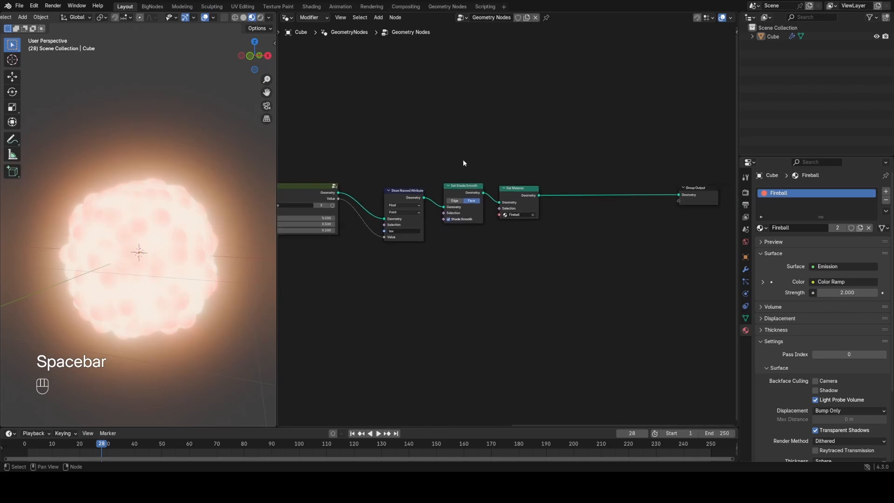
pyautogui.scroll(4, 484, 166)
pyautogui.scroll(-4, 560, 186)
pyautogui.moveTo(538, 182); pyautogui.dragTo(448, 203, button='middle')
pyautogui.moveTo(404, 174); pyautogui.dragTo(632, 287)
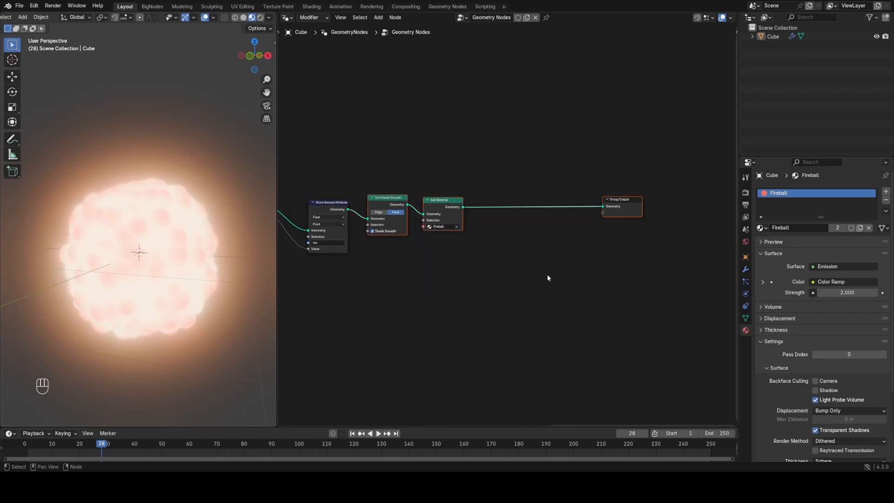
pyautogui.moveTo(537, 204); pyautogui.dragTo(421, 184, button='middle')
pyautogui.moveTo(463, 141); pyautogui.dragTo(534, 186)
pyautogui.press('g')
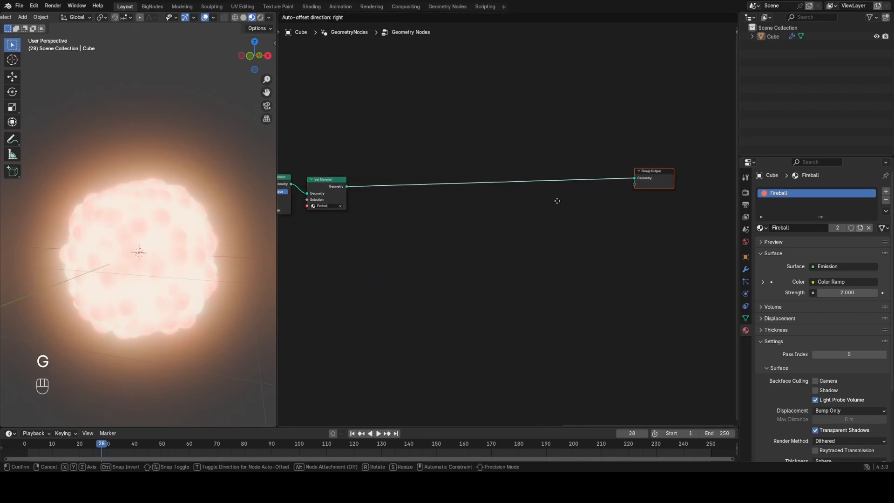
pyautogui.click(572, 199)
# - Insert a Delete Geometry node on the link between Set Material and Group Output
pyautogui.hotkey('shift', 'a')
pyautogui.write('de')
pyautogui.click(590, 208)
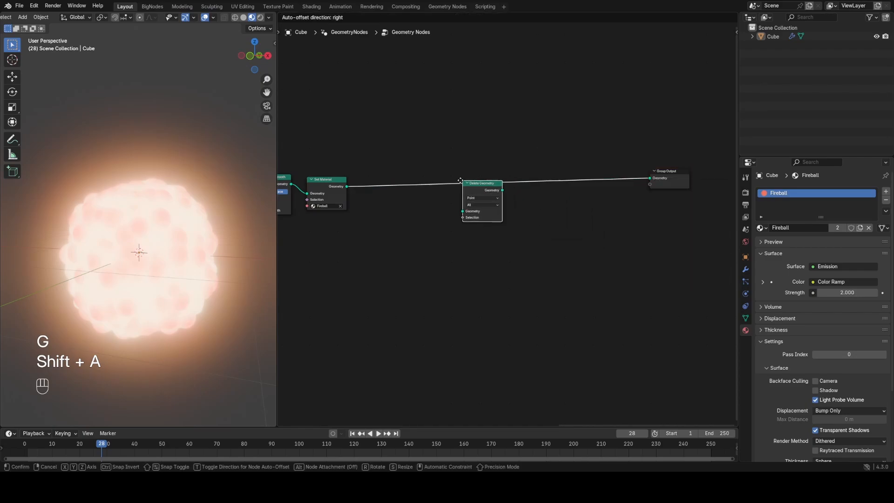
pyautogui.click(502, 178)
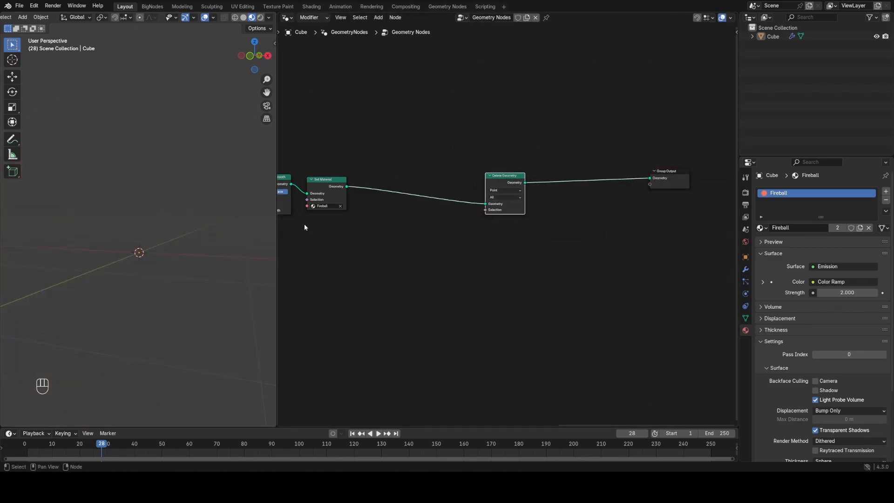
# - Add a Voronoi Texture node below the Set Material node
pyautogui.moveTo(427, 226); pyautogui.dragTo(445, 192, button='middle')
pyautogui.scroll(3, 458, 190)
pyautogui.hotkey('shift', 'a')
pyautogui.click(424, 175)
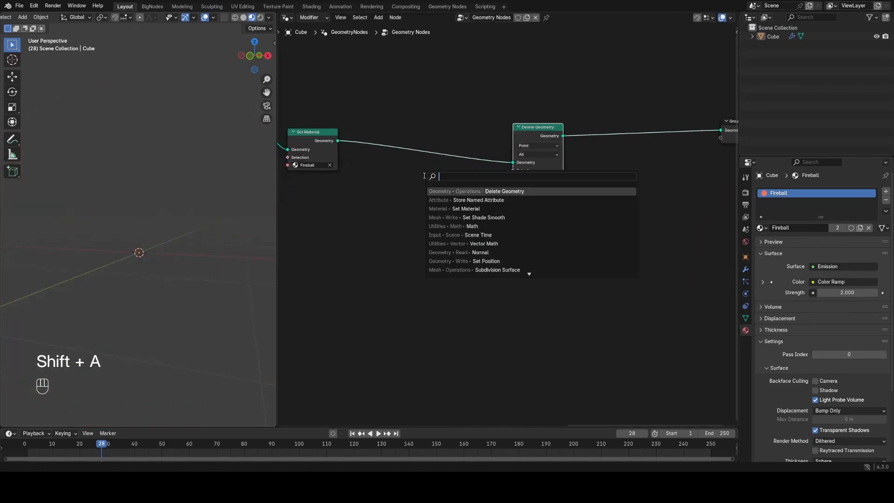
pyautogui.write('vo')
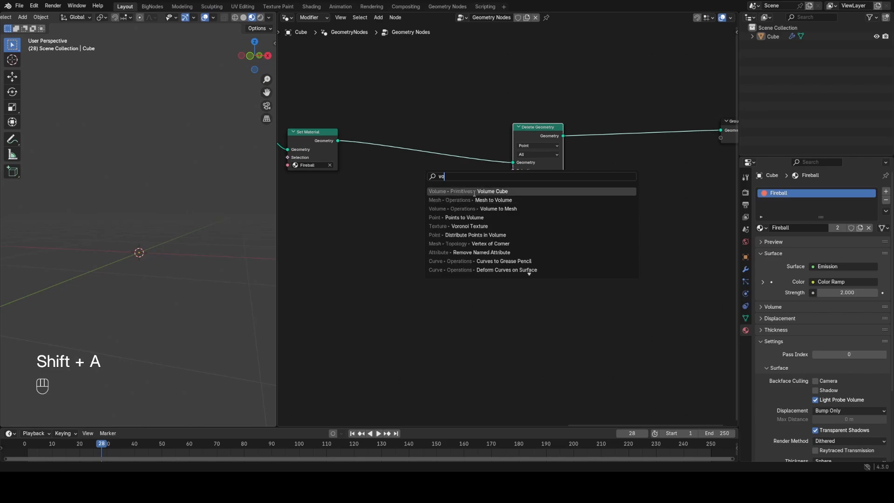
pyautogui.click(471, 226)
pyautogui.click(371, 217)
# - Feed the Voronoi Distance into a Less Than compare node and link its Result to Delete Geometry's Selection
pyautogui.moveTo(395, 227); pyautogui.dragTo(371, 216)
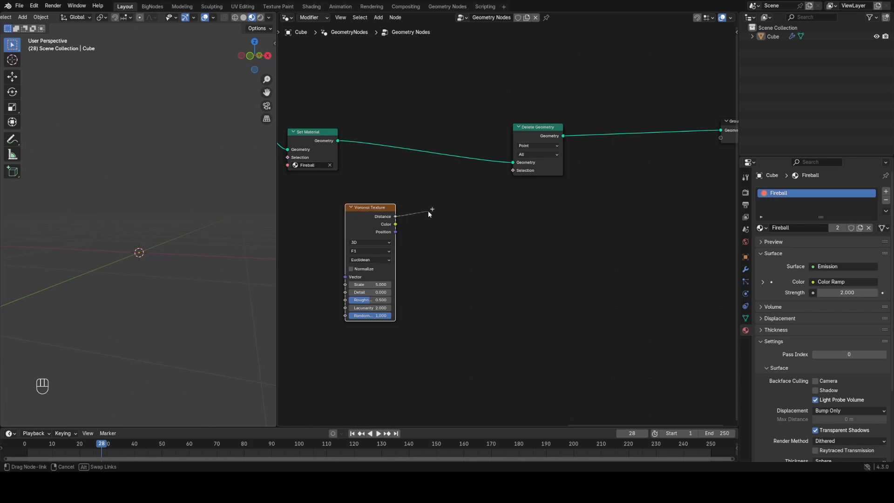
pyautogui.moveTo(428, 212); pyautogui.dragTo(457, 220)
pyautogui.write('less')
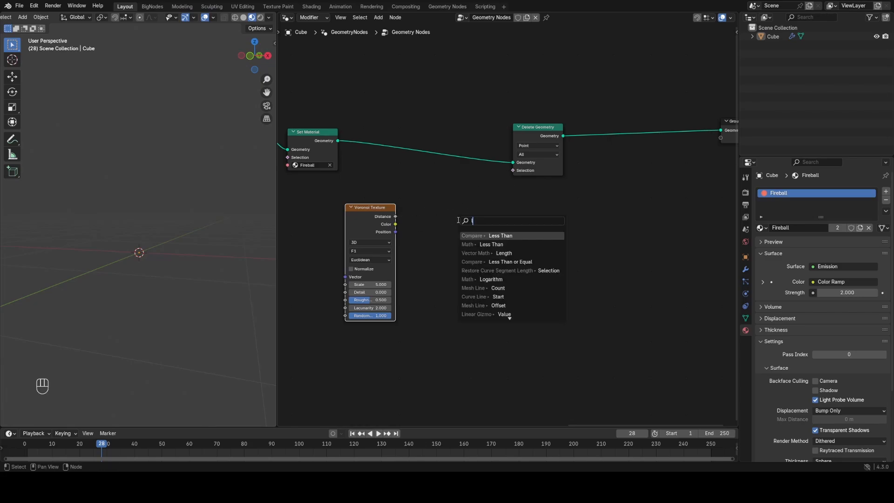
pyautogui.click(487, 235)
pyautogui.moveTo(478, 208); pyautogui.dragTo(445, 207)
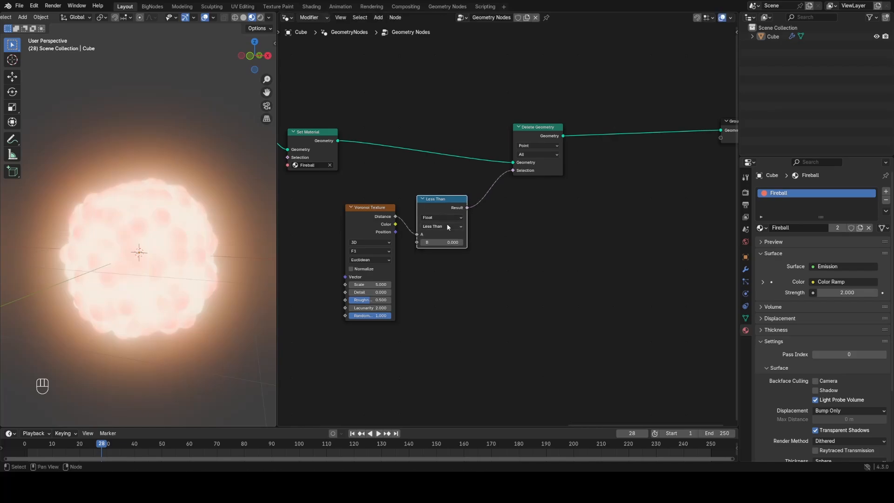
# - Move the Voronoi Texture node away from Less Than to make room between them
pyautogui.moveTo(449, 238); pyautogui.dragTo(529, 204, button='middle')
pyautogui.scroll(4, 529, 204)
pyautogui.click(429, 193)
pyautogui.moveTo(429, 194); pyautogui.dragTo(565, 186, button='middle')
pyautogui.press('g')
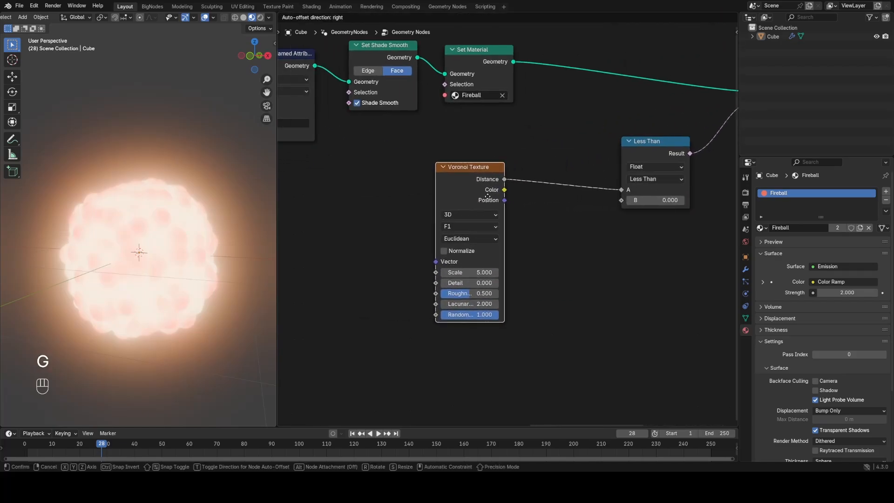
pyautogui.click(445, 186)
# - Insert a Math node set to Subtract between Voronoi Texture and Less Than, with its second value at 0.58
pyautogui.hotkey('shift', 'a')
pyautogui.write('ma')
pyautogui.press('Down')
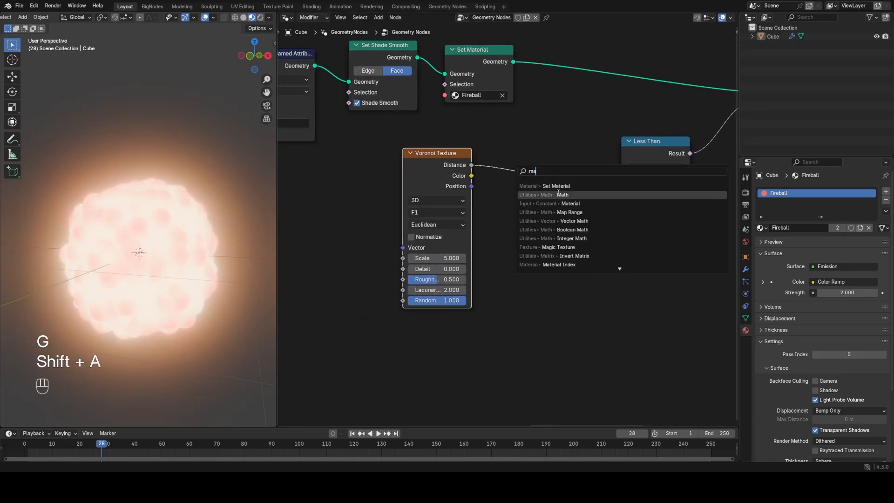
pyautogui.press('Return')
pyautogui.click(516, 172)
pyautogui.click(526, 187)
pyautogui.click(212, 224)
pyautogui.moveTo(540, 221)
pyautogui.keyDown('shift'); pyautogui.mouseDown()
pyautogui.moveTo(531, 221)
pyautogui.moveTo(579, 220)
pyautogui.moveTo(515, 220)
pyautogui.moveTo(582, 220)
pyautogui.moveTo(542, 221)
pyautogui.moveTo(570, 221)
pyautogui.moveTo(552, 221)
pyautogui.mouseUp(); pyautogui.keyUp('shift')
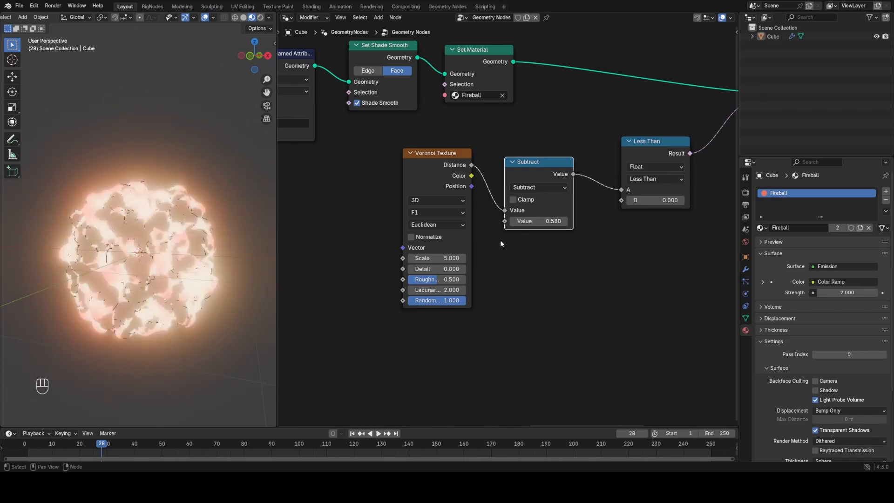
# - Set the Voronoi Texture's Scale to 3
pyautogui.click(453, 257)
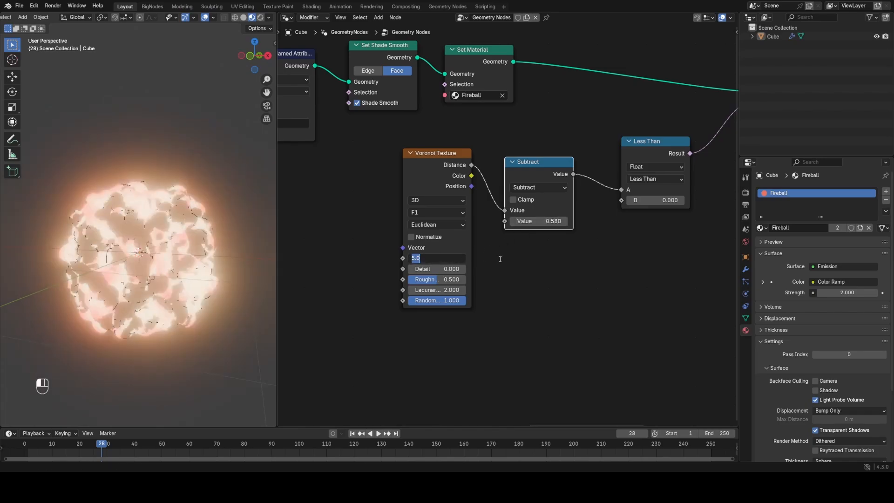
pyautogui.write('3')
pyautogui.press('Return')
# - Enable backface culling for Camera and Shadow in the Fireball material's surface settings
pyautogui.moveTo(227, 232); pyautogui.dragTo(211, 244, button='middle')
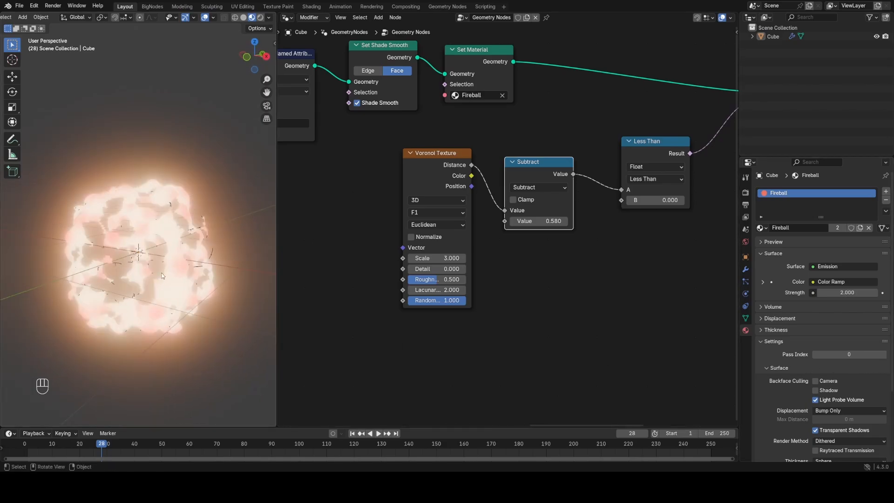
pyautogui.scroll(3, 161, 276)
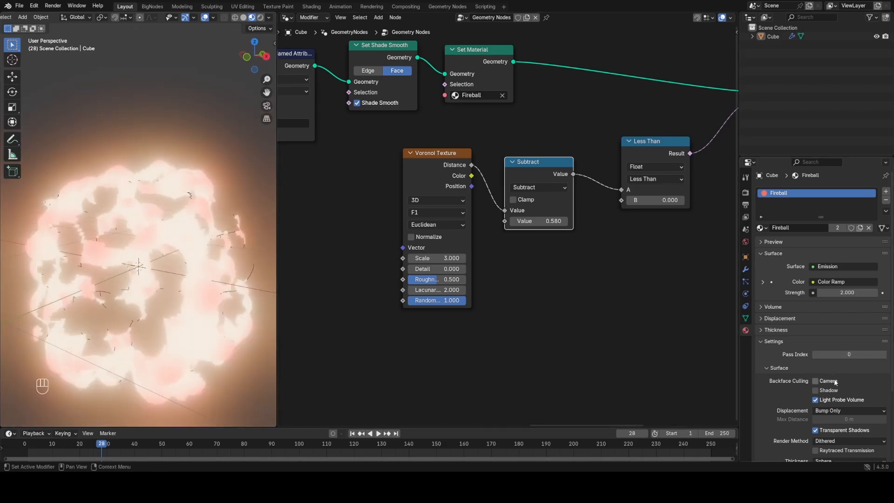
pyautogui.click(835, 382)
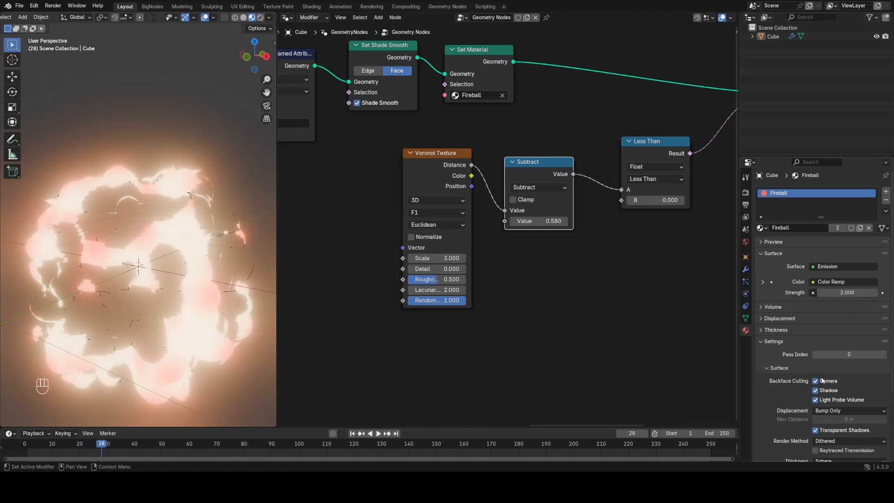
# - Set the Subtract node's second value to 0
pyautogui.doubleClick(429, 239)
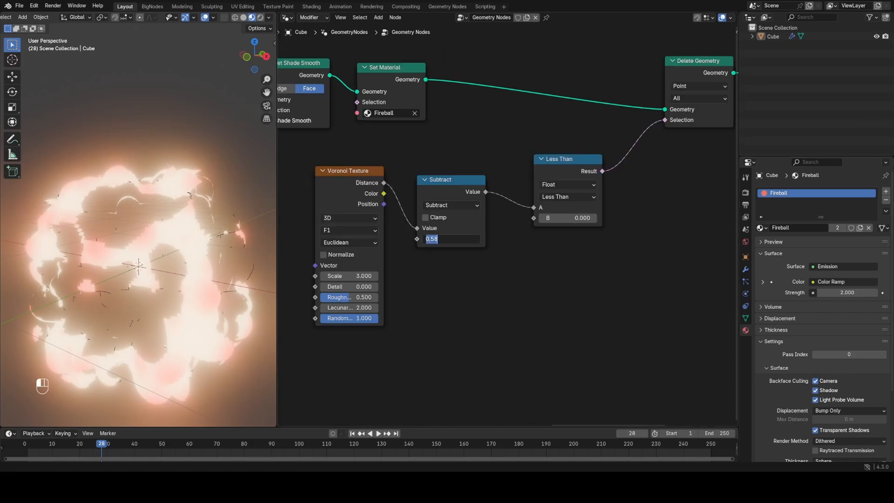
pyautogui.write('0')
pyautogui.press('Return')
# - Connect the Subtract node's second value to a new Group Input node placed below the Voronoi Texture
pyautogui.moveTo(470, 270); pyautogui.dragTo(587, 183, button='middle')
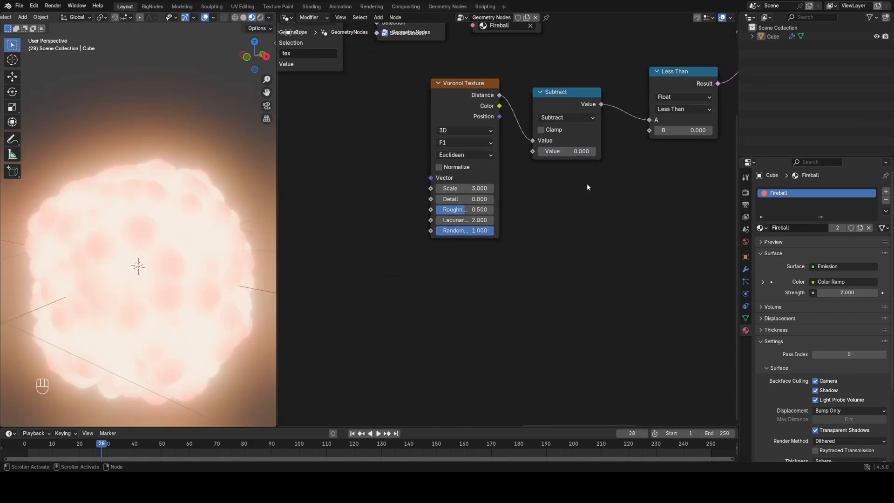
pyautogui.scroll(2, 526, 195)
pyautogui.moveTo(537, 139); pyautogui.dragTo(504, 272)
pyautogui.write('in')
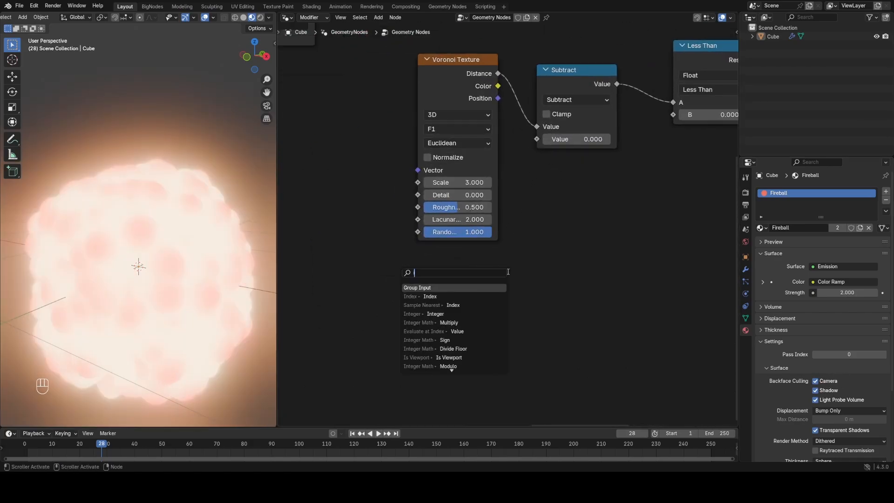
pyautogui.click(471, 287)
pyautogui.click(465, 279)
# - Keyframe the Geometry Nodes modifier's Value at 0 on frame 20
pyautogui.click(745, 269)
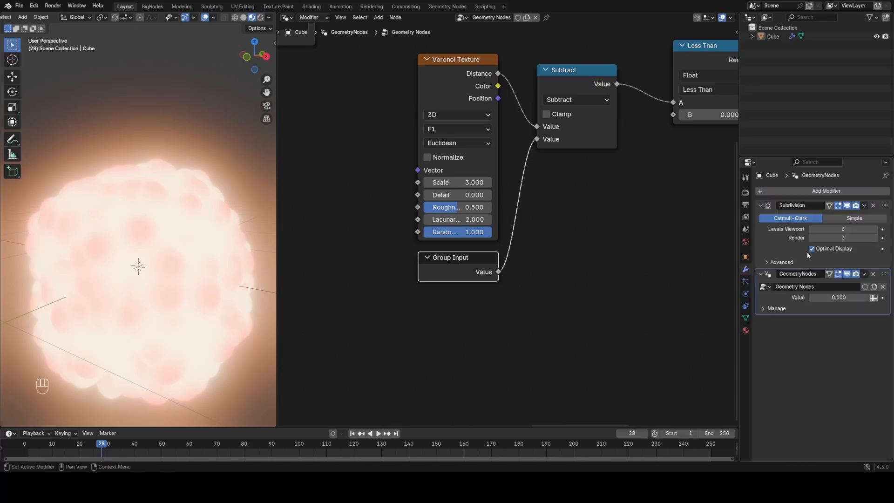
pyautogui.click(81, 445)
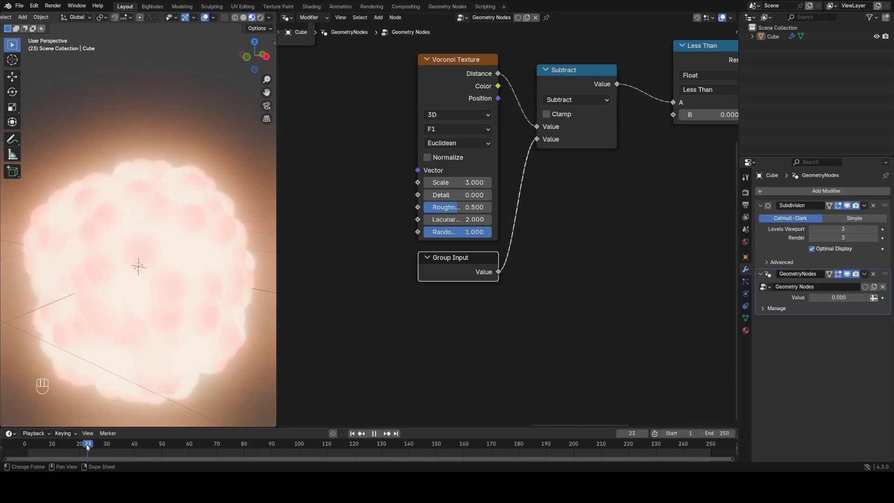
pyautogui.press('space')
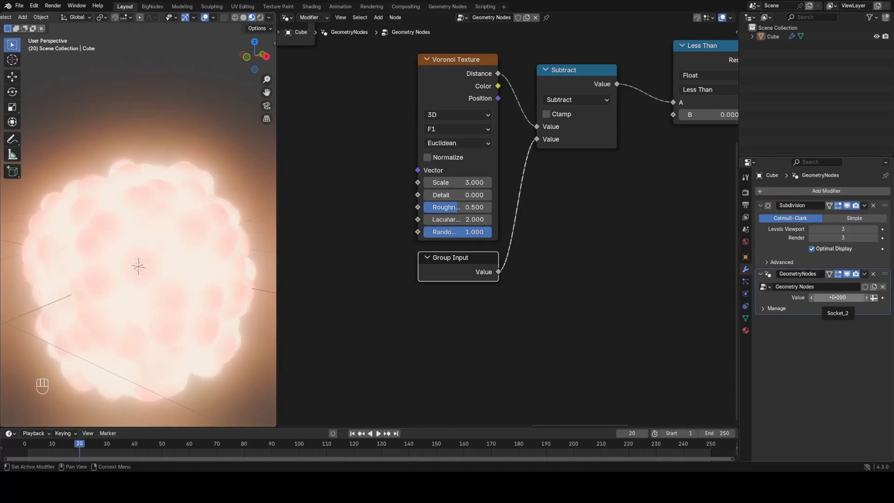
pyautogui.press('i')
# - Keyframe the modifier's Value at 1.5 on frame 35, then play the animation from near the start
pyautogui.click(107, 445)
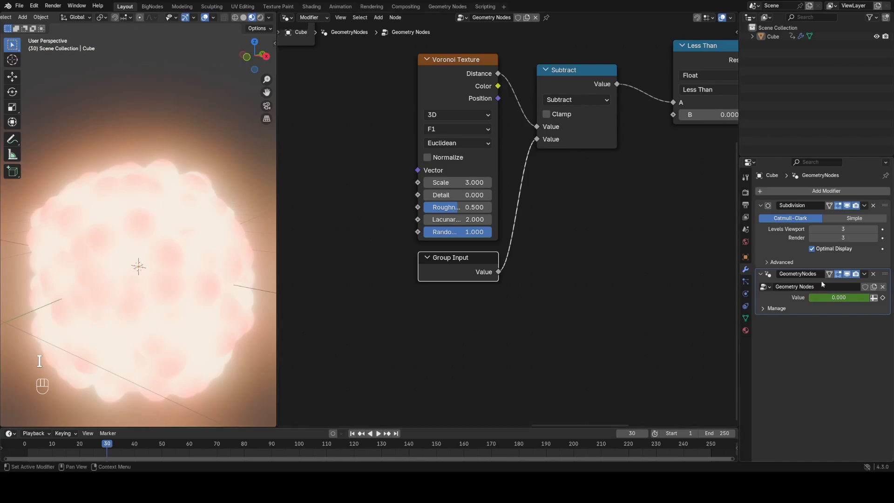
pyautogui.press('space')
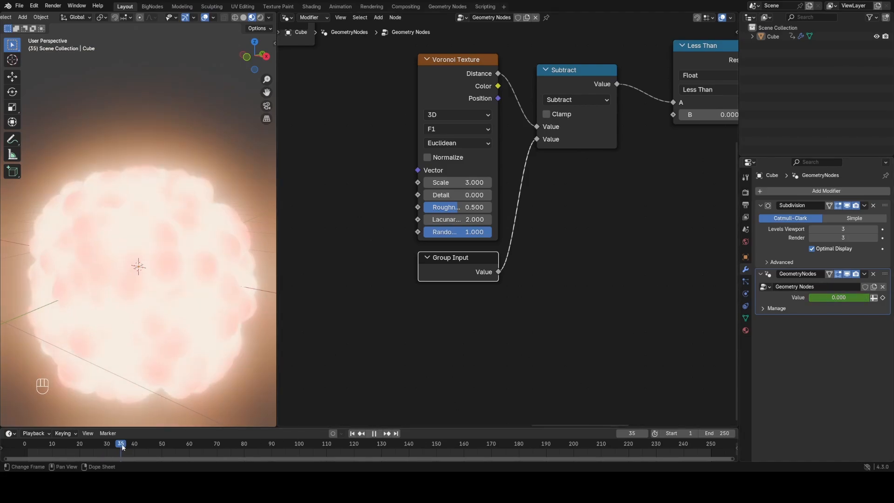
pyautogui.click(850, 298)
pyautogui.write('1')
pyautogui.press('Return')
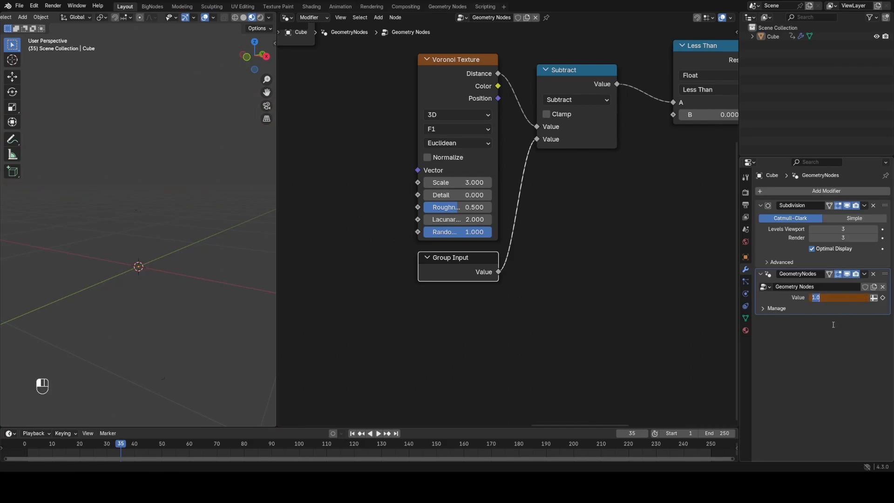
pyautogui.press('Return')
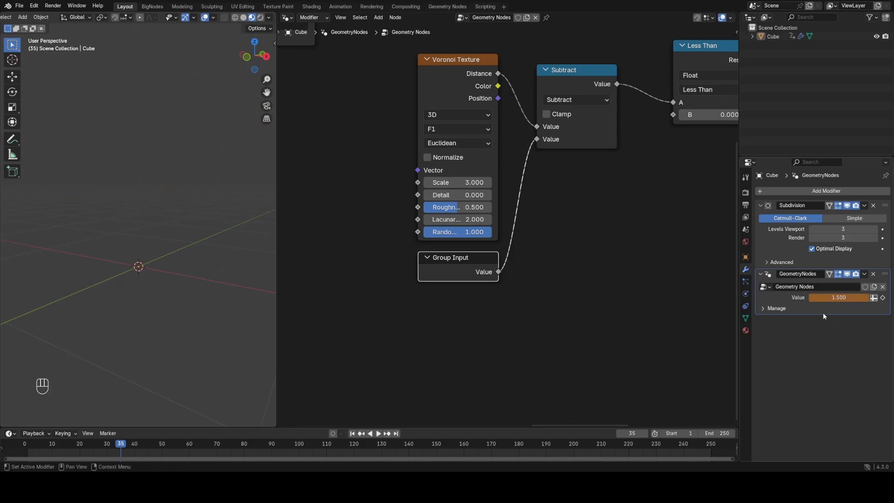
pyautogui.press('i')
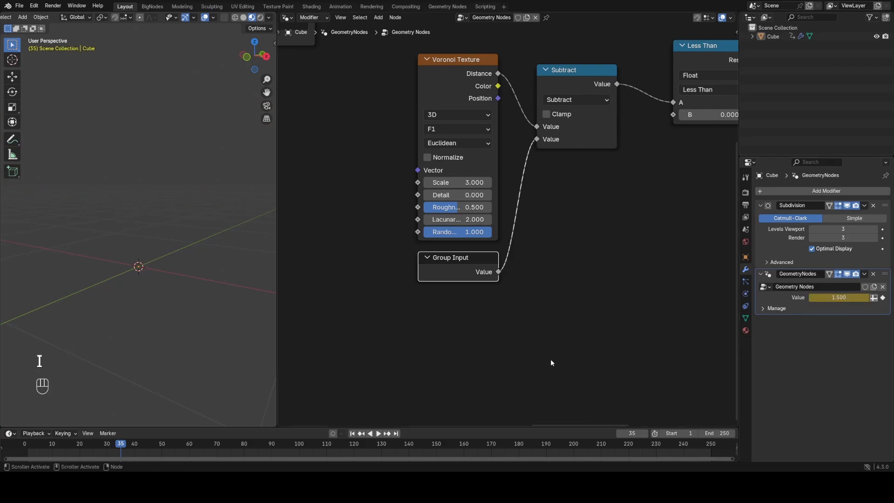
pyautogui.moveTo(124, 448); pyautogui.dragTo(38, 453)
pyautogui.press('space')
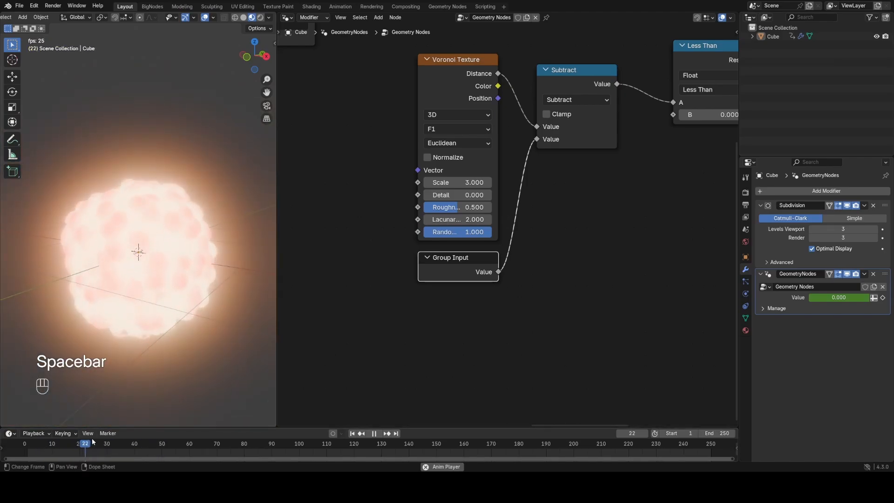
# - Stop playback, enlarge the timeline area, switch it to the Graph Editor and select the Cube to show its animation curve
pyautogui.press('space')
pyautogui.moveTo(219, 427); pyautogui.dragTo(195, 381)
pyautogui.hotkey('ctrl', 'Tab')
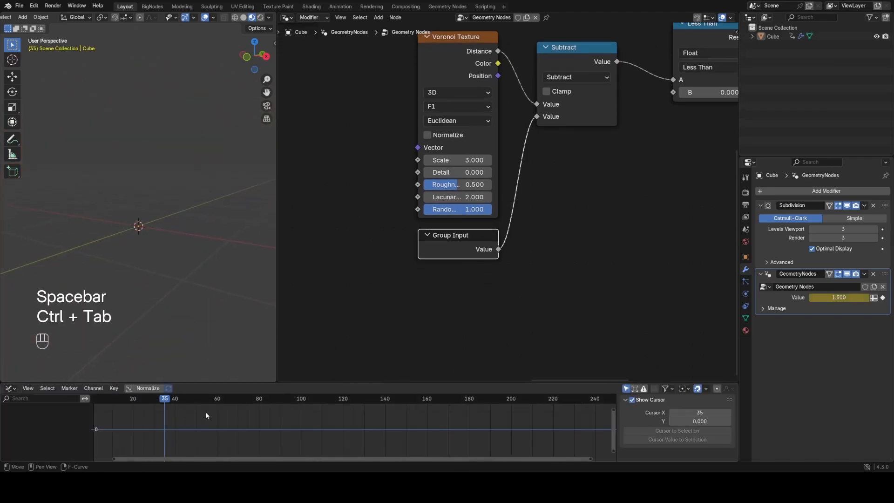
pyautogui.scroll(1, 186, 429)
pyautogui.moveTo(198, 430); pyautogui.dragTo(234, 432, button='middle')
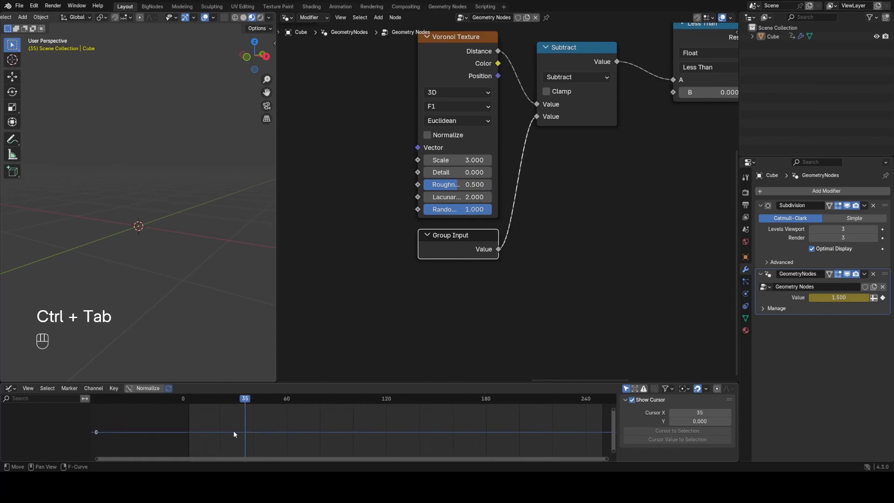
pyautogui.press('KP_Decimal')
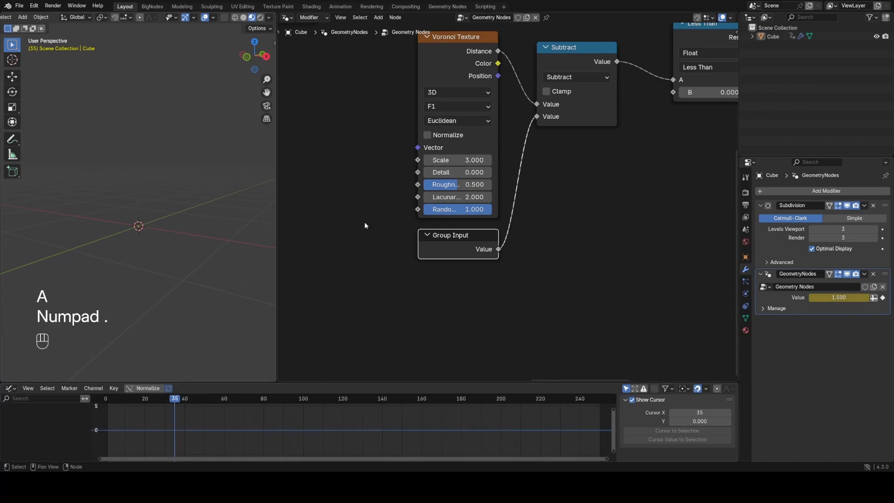
pyautogui.click(782, 37)
pyautogui.scroll(2, 179, 424)
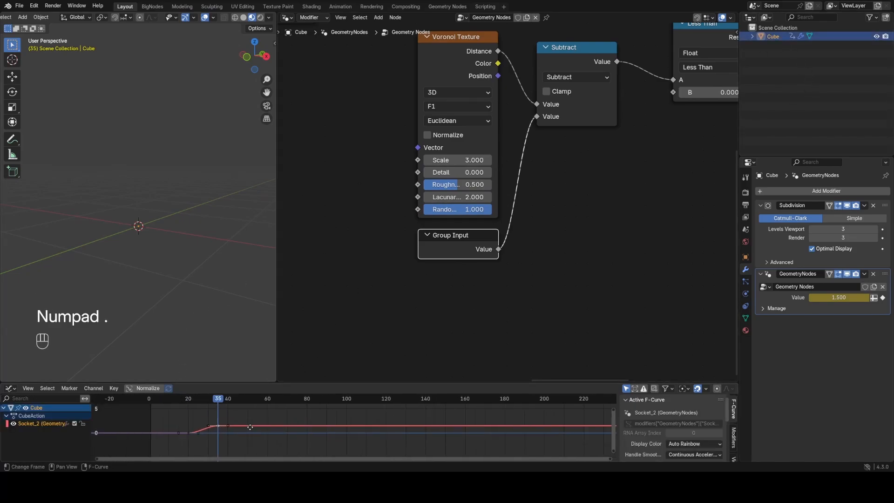
# - Move the Value curve's last keyframe along the time axis to frame 40, play the dissolve and return to frame 9
pyautogui.press('g')
pyautogui.press('x')
pyautogui.click(267, 419)
pyautogui.moveTo(202, 401); pyautogui.dragTo(147, 402)
pyautogui.press('space')
pyautogui.click(201, 402)
pyautogui.press('space')
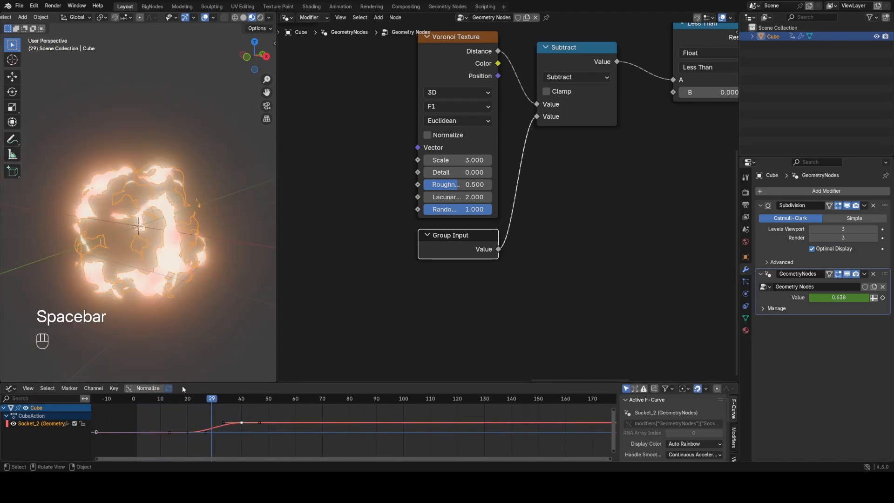
pyautogui.click(158, 401)
# - Insert a Transform Geometry node between the Subdivision Surface node and the first NodeGroup
pyautogui.scroll(-1, 253, 302)
pyautogui.moveTo(439, 255); pyautogui.dragTo(530, 245, button='middle')
pyautogui.scroll(-2, 513, 249)
pyautogui.moveTo(399, 224)
pyautogui.mouseDown(button='middle')
pyautogui.moveTo(602, 239)
pyautogui.moveTo(571, 303)
pyautogui.mouseUp(button='middle')
pyautogui.scroll(-2, 598, 239)
pyautogui.moveTo(399, 285); pyautogui.dragTo(575, 312, button='middle')
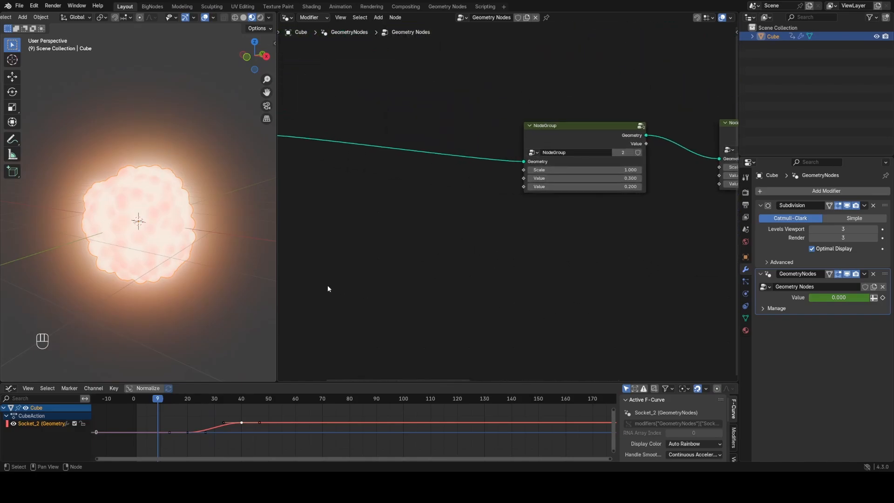
pyautogui.press('s')
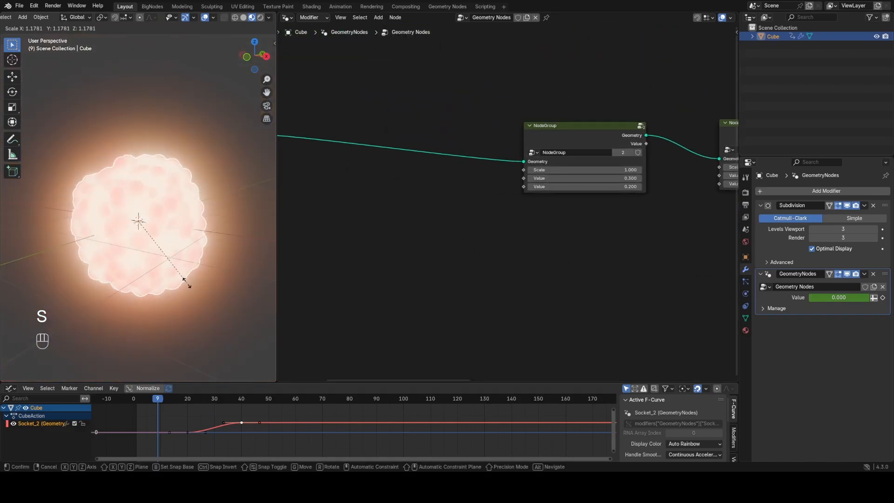
pyautogui.press('Escape')
pyautogui.moveTo(394, 186); pyautogui.dragTo(447, 188, button='middle')
pyautogui.scroll(-4, 529, 196)
pyautogui.scroll(3, 509, 197)
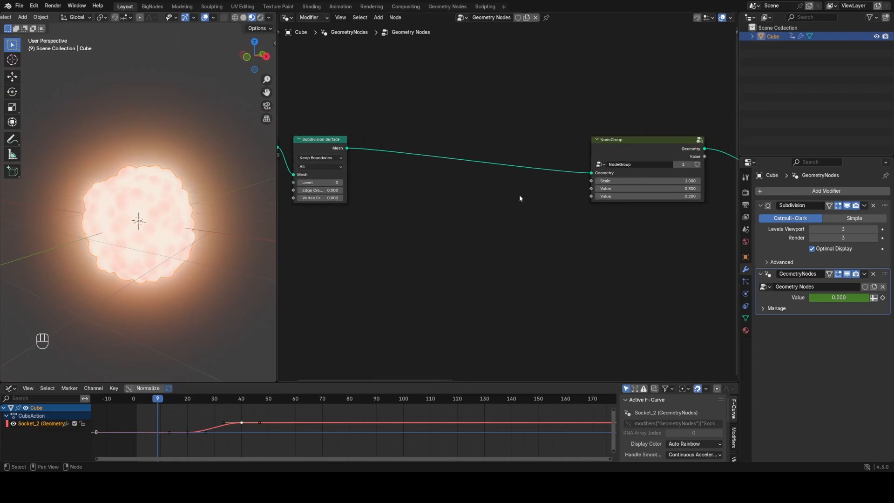
pyautogui.scroll(1, 520, 198)
pyautogui.hotkey('shift', 'a')
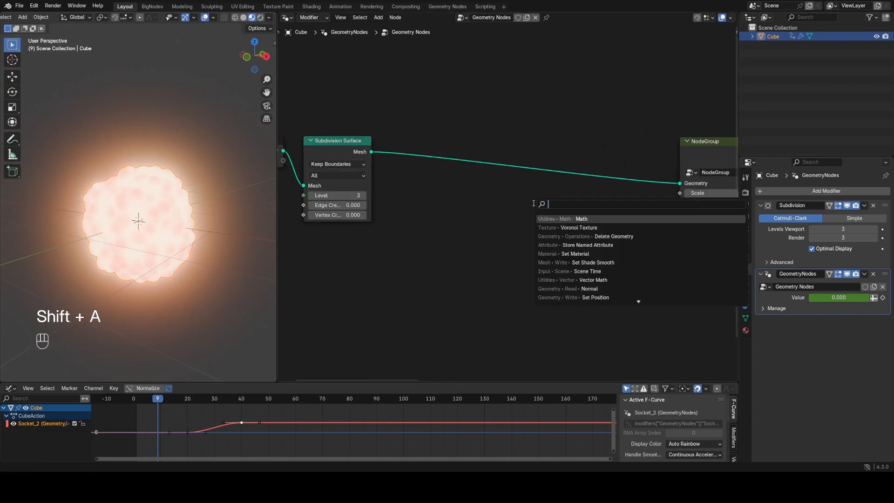
pyautogui.write('transform')
pyautogui.press('Return')
pyautogui.click(481, 170)
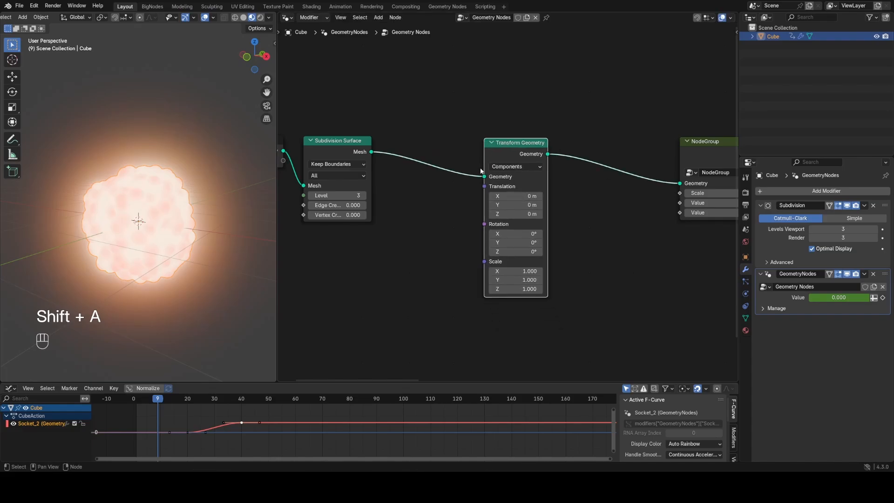
# - Add a new float input socket to the node group and connect it from Group Input to Transform Geometry's Scale
pyautogui.click(340, 102)
pyautogui.press('n')
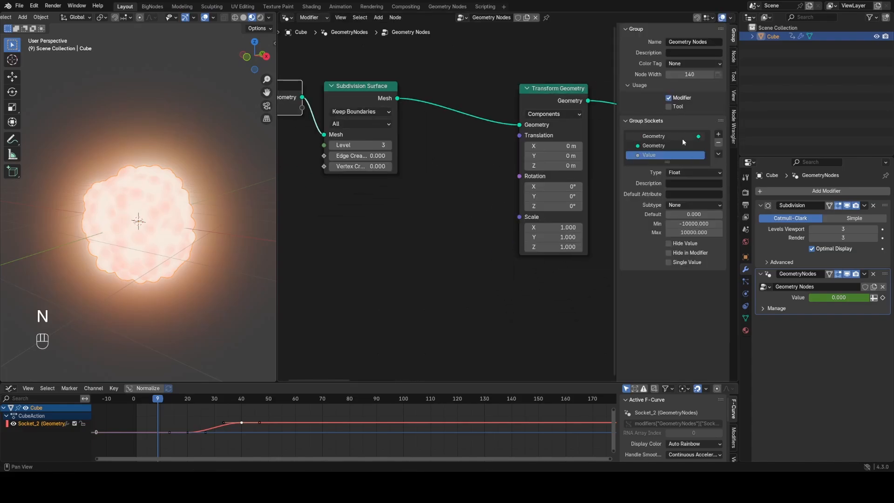
pyautogui.click(718, 135)
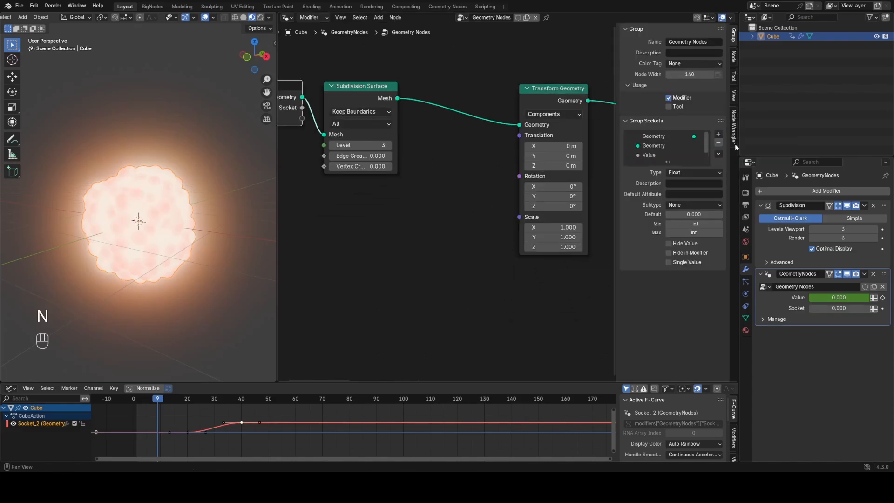
pyautogui.moveTo(351, 136); pyautogui.dragTo(419, 145, button='middle')
pyautogui.moveTo(351, 189); pyautogui.dragTo(587, 227)
pyautogui.moveTo(528, 236); pyautogui.dragTo(465, 232, button='middle')
pyautogui.moveTo(401, 205); pyautogui.dragTo(472, 207, button='middle')
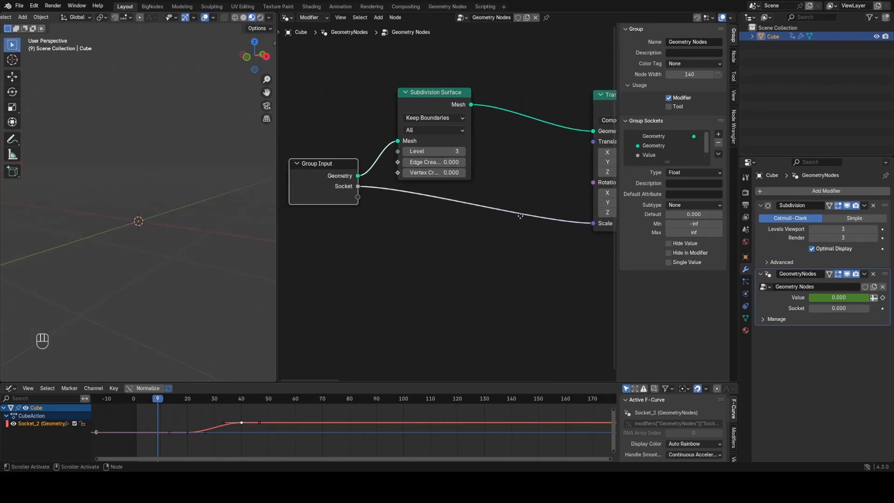
# - Keyframe the Geometry Nodes modifier's Socket value at 0 on frame 0
pyautogui.click(137, 399)
pyautogui.click(134, 399)
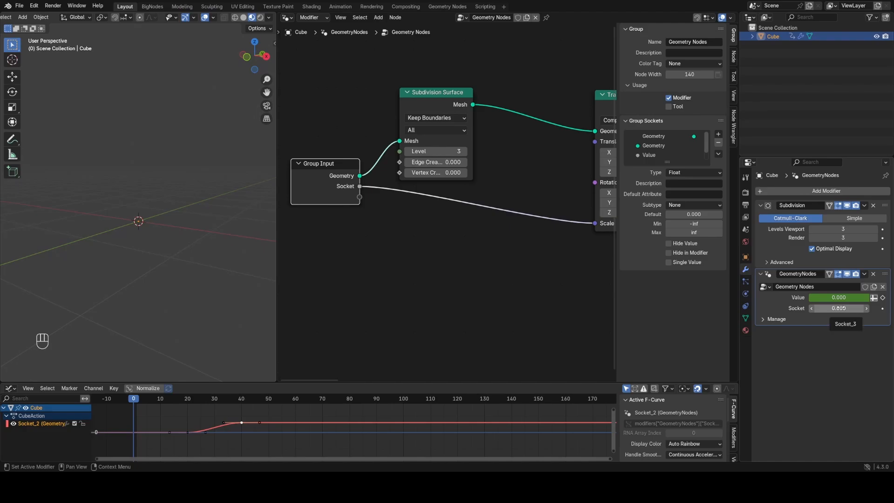
pyautogui.press('i')
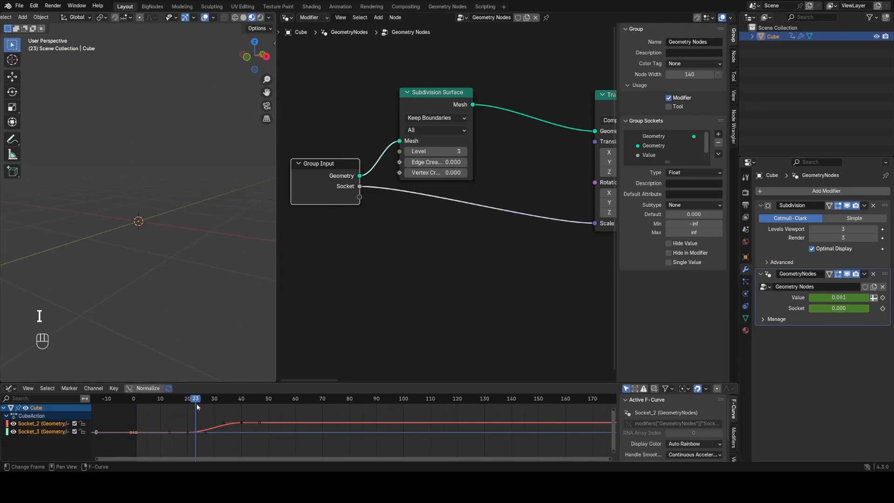
# - Keyframe the modifier's Socket value at 1.5 on frame 40, then play the animation from the start
pyautogui.moveTo(238, 412); pyautogui.dragTo(241, 411)
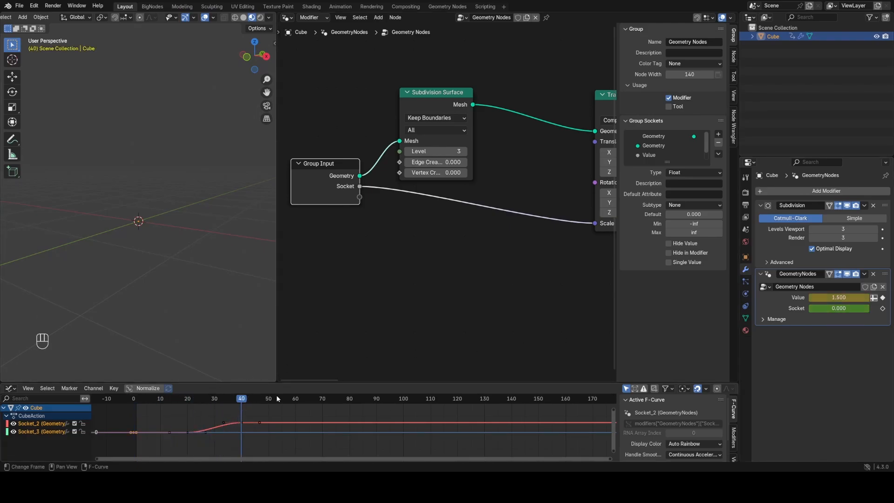
pyautogui.click(832, 307)
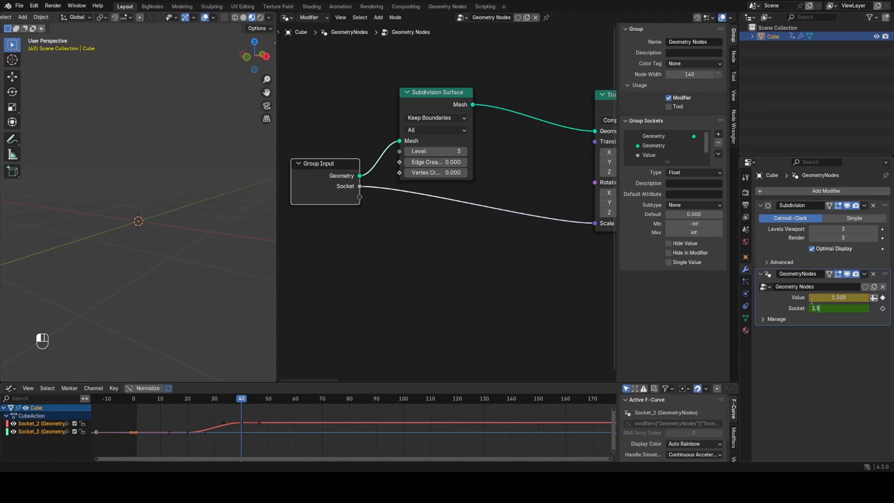
pyautogui.press('Return')
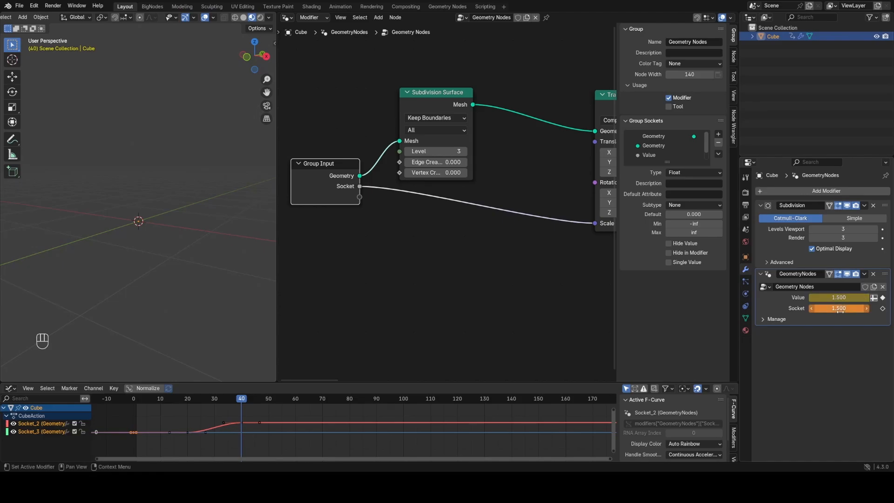
pyautogui.press('i')
pyautogui.press('space')
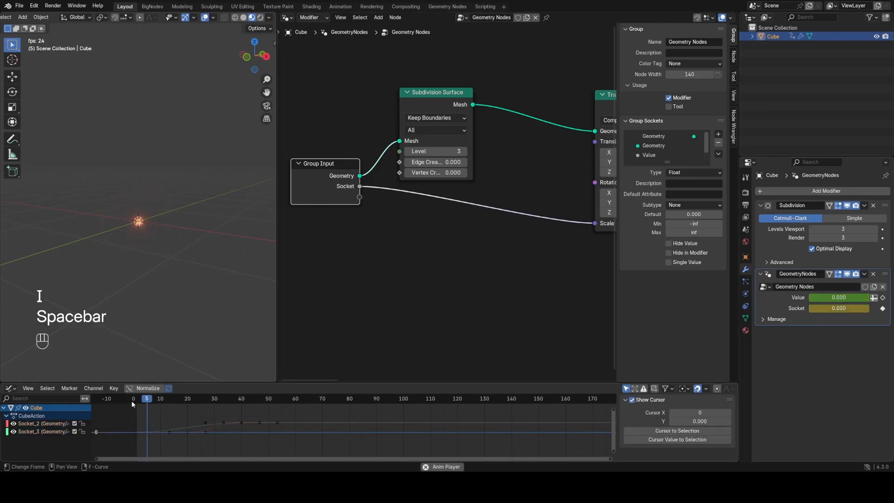
pyautogui.press('space')
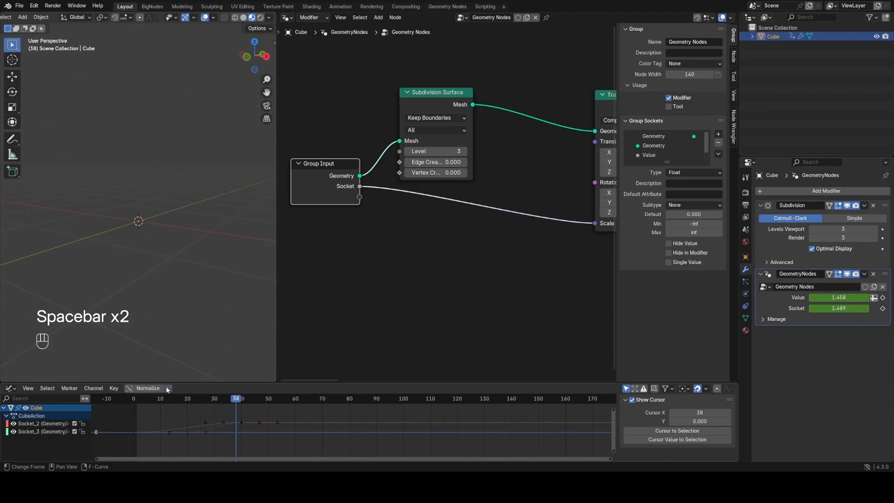
# - Normalize the curves, fit them in view, and lengthen the handles of the Socket curve's frame 40 keyframe for a softer ease-out
pyautogui.click(164, 388)
pyautogui.press('Home')
pyautogui.click(249, 408)
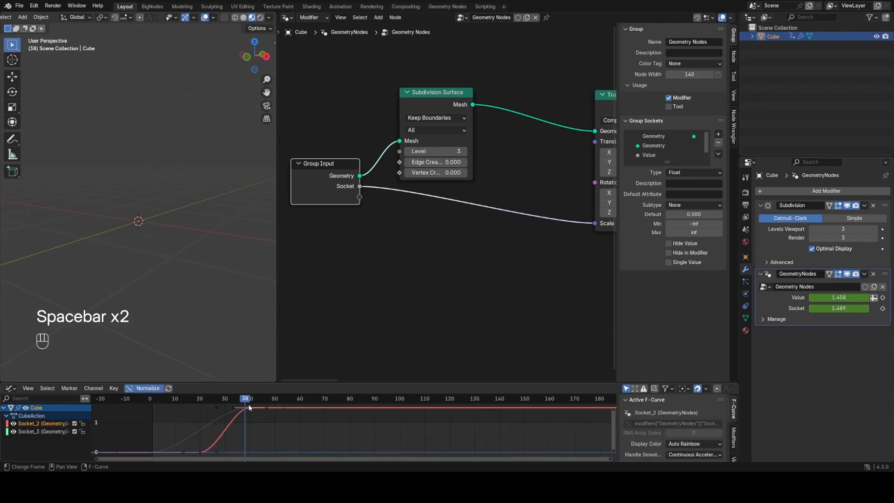
pyautogui.click(249, 408)
pyautogui.press('s')
pyautogui.click(141, 392)
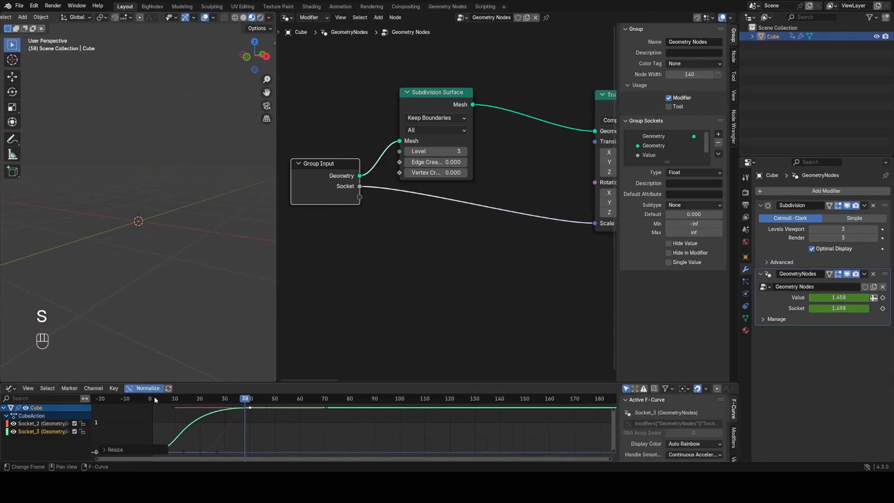
# - Play the animation with viewport overlays hidden, stop at frame 29 and examine the dissolving fragments up close
pyautogui.press('space')
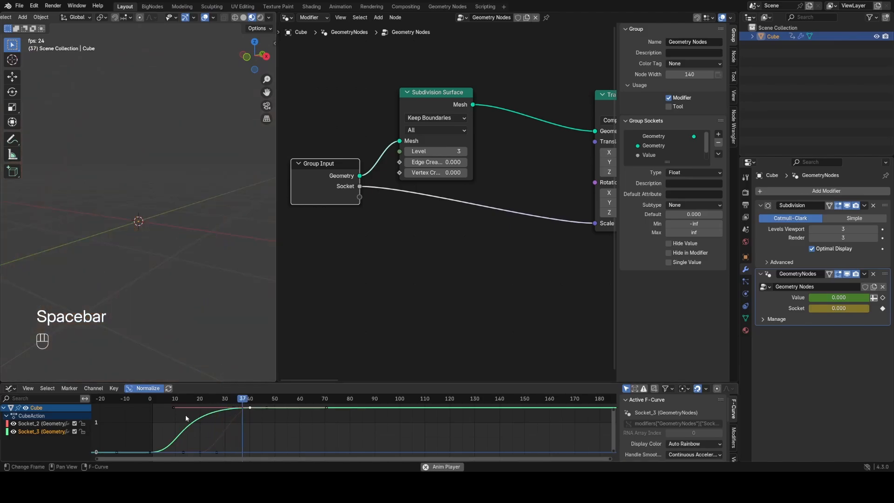
pyautogui.press('z')
pyautogui.click(191, 274)
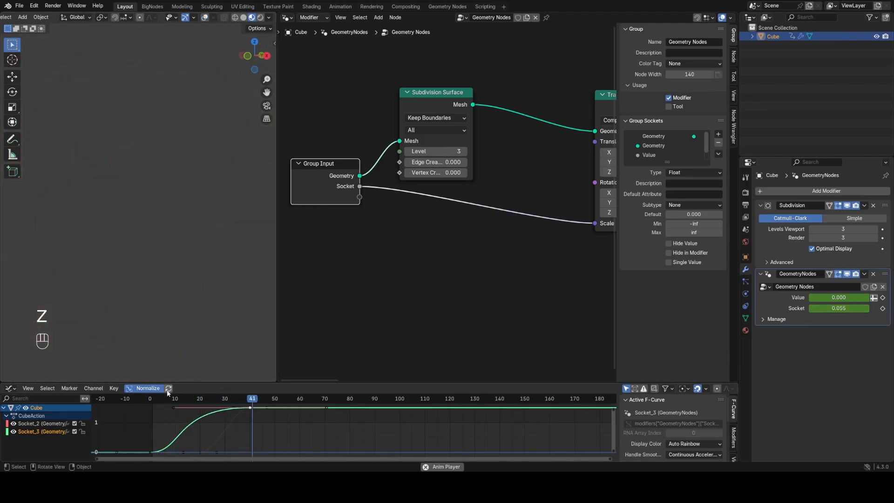
pyautogui.press('space')
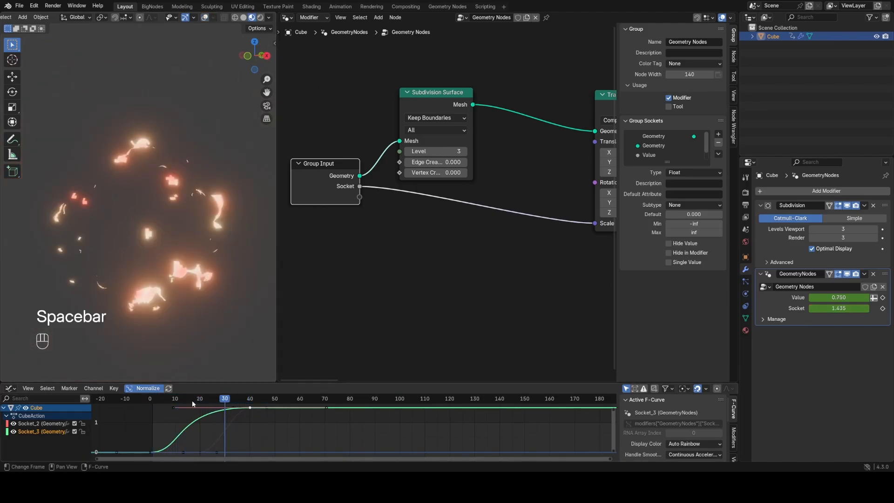
pyautogui.moveTo(225, 399); pyautogui.dragTo(223, 399)
pyautogui.scroll(2, 161, 271)
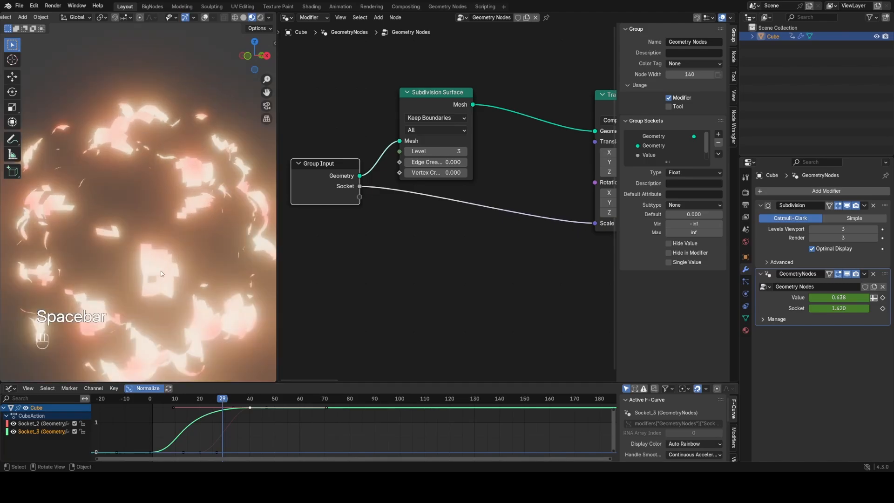
pyautogui.scroll(2, 161, 274)
pyautogui.moveTo(161, 274); pyautogui.dragTo(151, 275, button='middle')
pyautogui.scroll(3, 151, 276)
# - Insert a Set Position node between Delete Geometry and Group Output, leaving room before it for more nodes
pyautogui.scroll(-5, 433, 206)
pyautogui.moveTo(536, 242); pyautogui.dragTo(288, 256, button='middle')
pyautogui.moveTo(652, 230); pyautogui.dragTo(326, 233, button='middle')
pyautogui.moveTo(582, 233); pyautogui.dragTo(311, 237, button='middle')
pyautogui.moveTo(551, 219); pyautogui.dragTo(432, 211, button='middle')
pyautogui.scroll(3, 432, 211)
pyautogui.hotkey('shift', 'a')
pyautogui.click(449, 194)
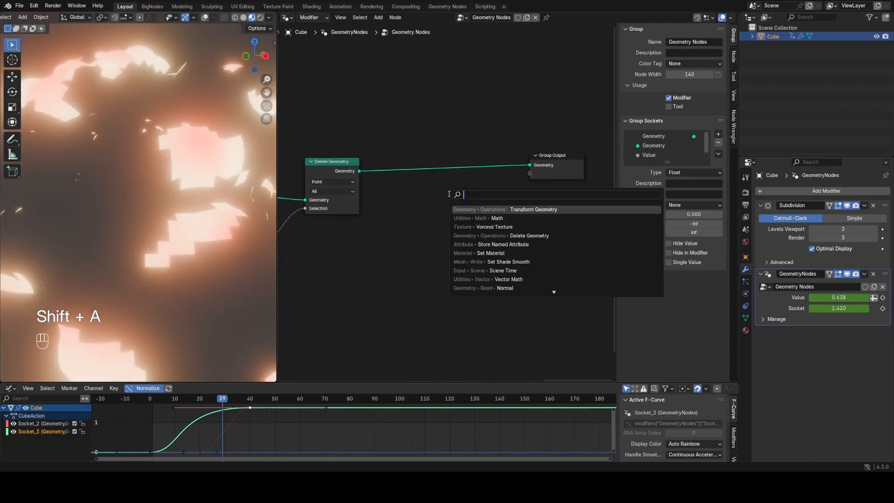
pyautogui.write('set')
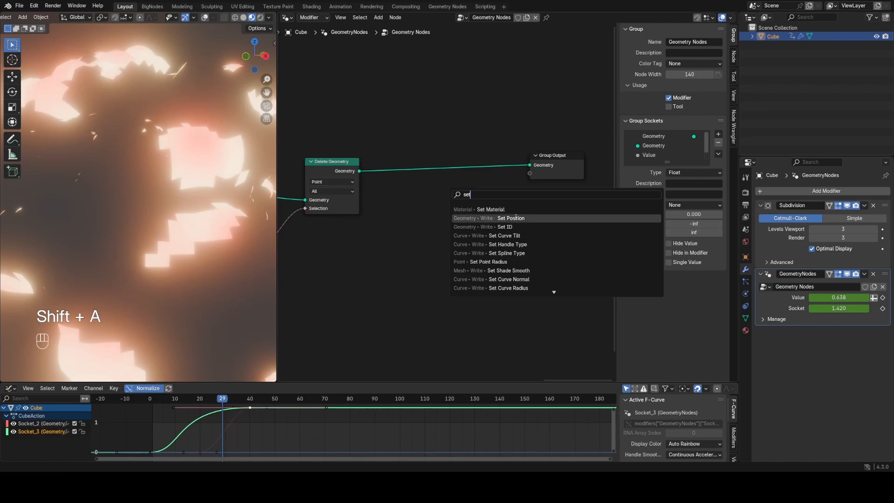
pyautogui.click(494, 217)
pyautogui.click(456, 154)
pyautogui.moveTo(466, 135); pyautogui.dragTo(589, 258)
pyautogui.moveTo(589, 257); pyautogui.dragTo(515, 243, button='middle')
pyautogui.press('g')
pyautogui.click(675, 236)
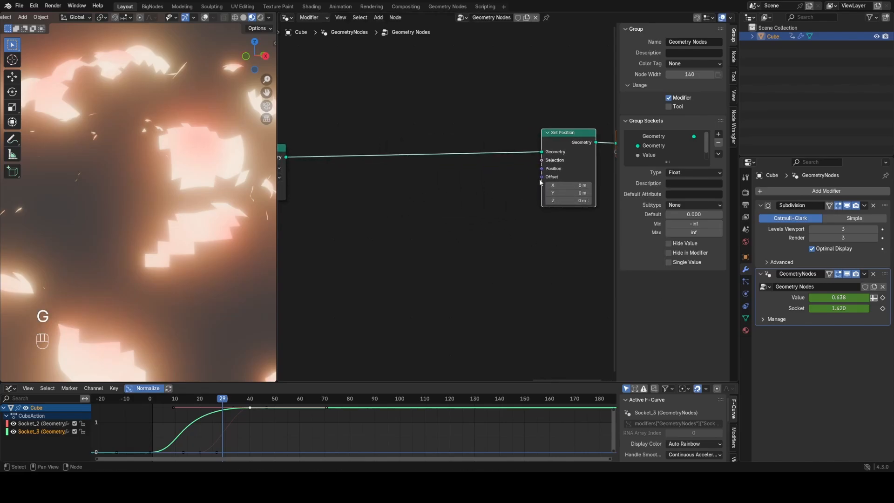
# - Add a Position node and connect it to the Set Position node's Position input
pyautogui.hotkey('shift', 'a')
pyautogui.click(457, 194)
pyautogui.write('po')
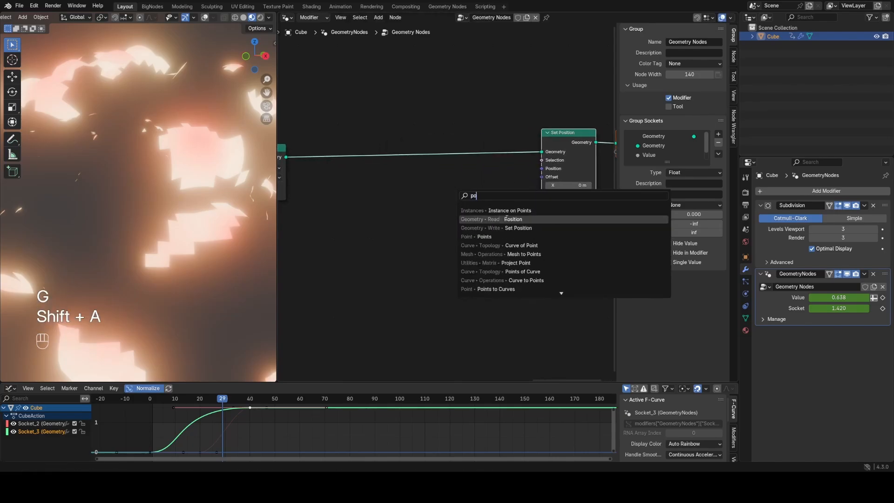
pyautogui.click(488, 218)
pyautogui.click(400, 228)
pyautogui.moveTo(421, 214); pyautogui.dragTo(557, 168)
# - Insert a vector Blur Attribute node with 4 iterations between Position and Set Position, then save the file
pyautogui.moveTo(395, 217)
pyautogui.mouseDown()
pyautogui.moveTo(344, 209)
pyautogui.moveTo(402, 211)
pyautogui.mouseUp()
pyautogui.write('bl')
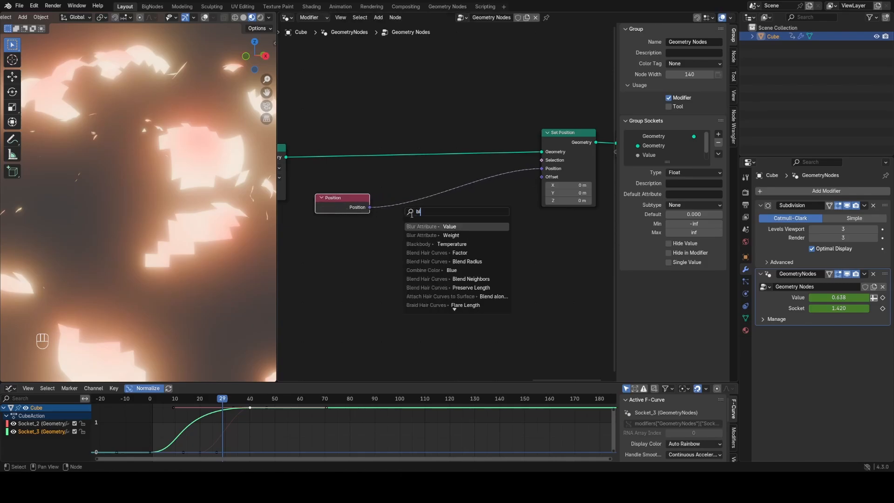
pyautogui.press('Return')
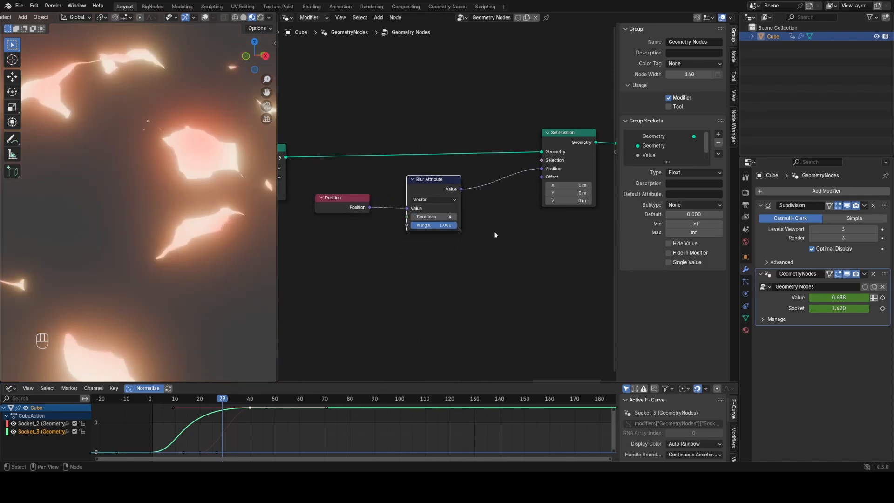
pyautogui.scroll(-5, 215, 230)
pyautogui.hotkey('ctrl', 's')
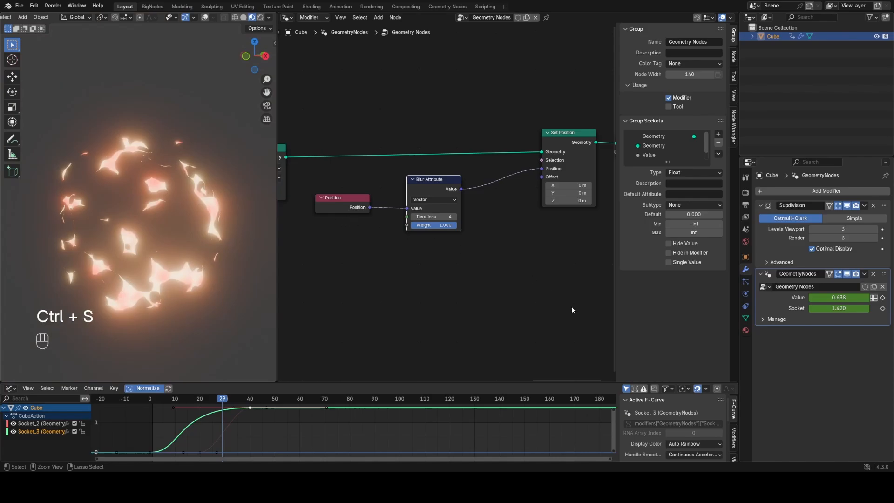
# - Raise the Subdivision Surface node's Level to 4 and examine the fragments up close
pyautogui.scroll(-7, 447, 206)
pyautogui.moveTo(325, 222); pyautogui.dragTo(610, 231, button='middle')
pyautogui.moveTo(367, 230); pyautogui.dragTo(520, 239, button='middle')
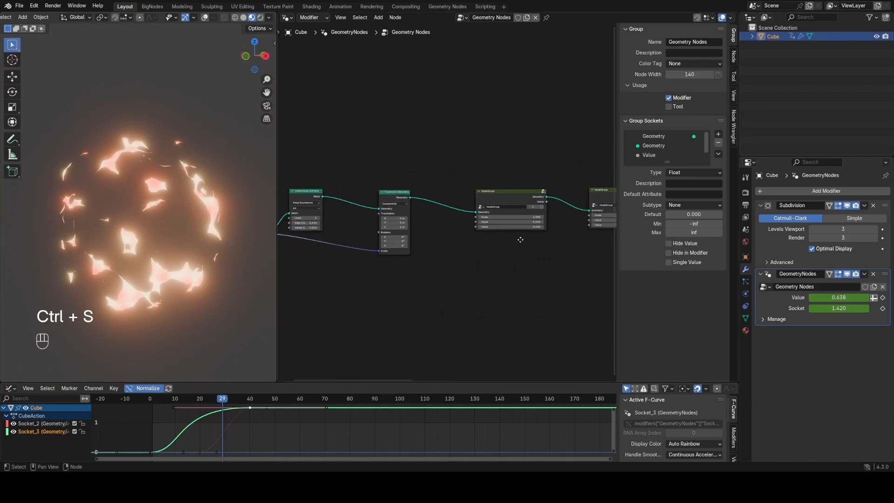
pyautogui.scroll(5, 397, 216)
pyautogui.moveTo(398, 216); pyautogui.dragTo(544, 223, button='middle')
pyautogui.scroll(6, 421, 205)
pyautogui.click(434, 241)
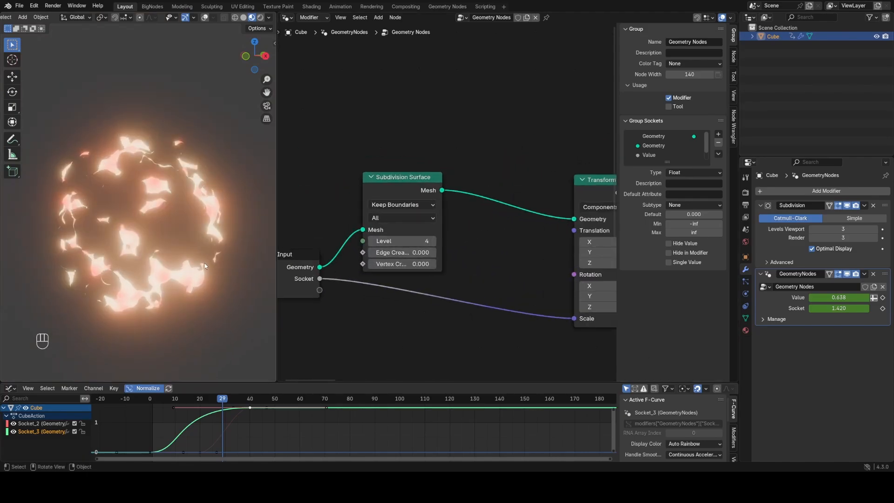
pyautogui.scroll(3, 228, 240)
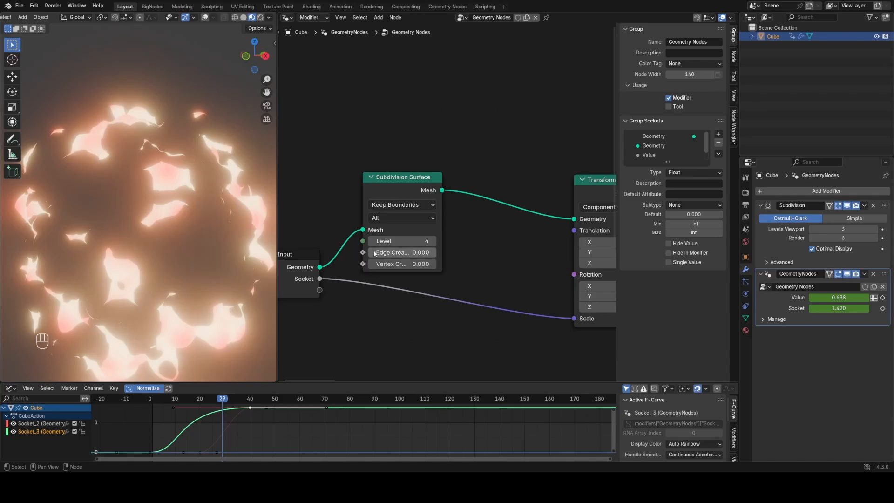
# - Switch back to the Timeline, set the end frame to 43 and watch the looping fireball animation from another angle
pyautogui.press('space')
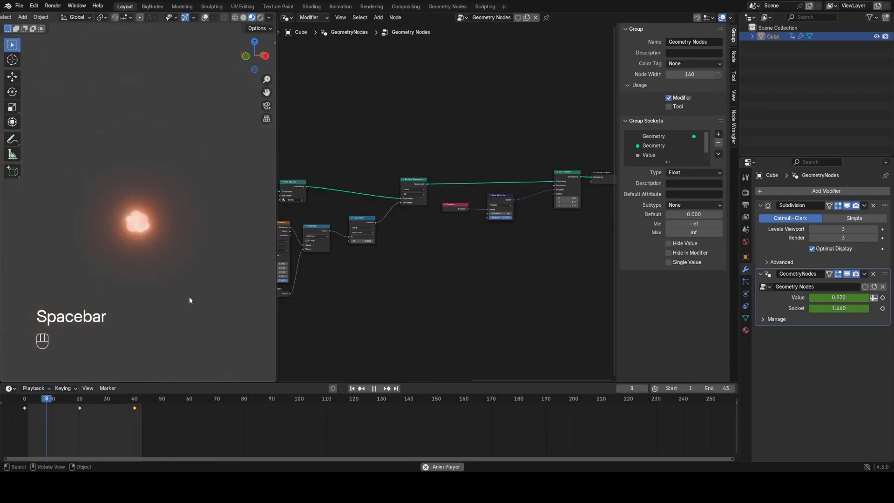
pyautogui.scroll(4, 510, 206)
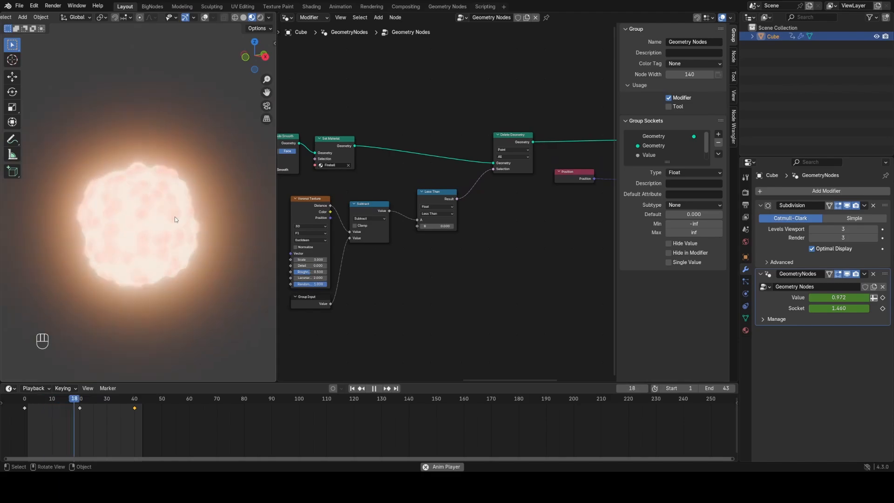
pyautogui.moveTo(200, 223); pyautogui.dragTo(217, 228, button='middle')
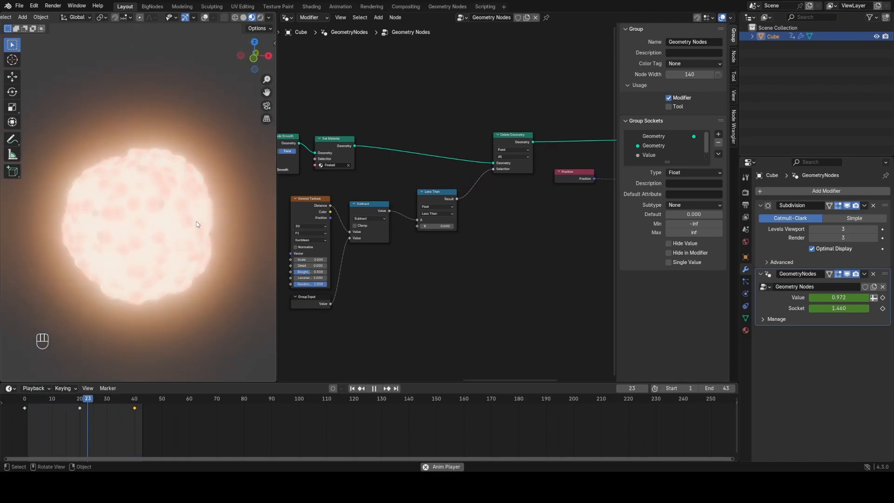